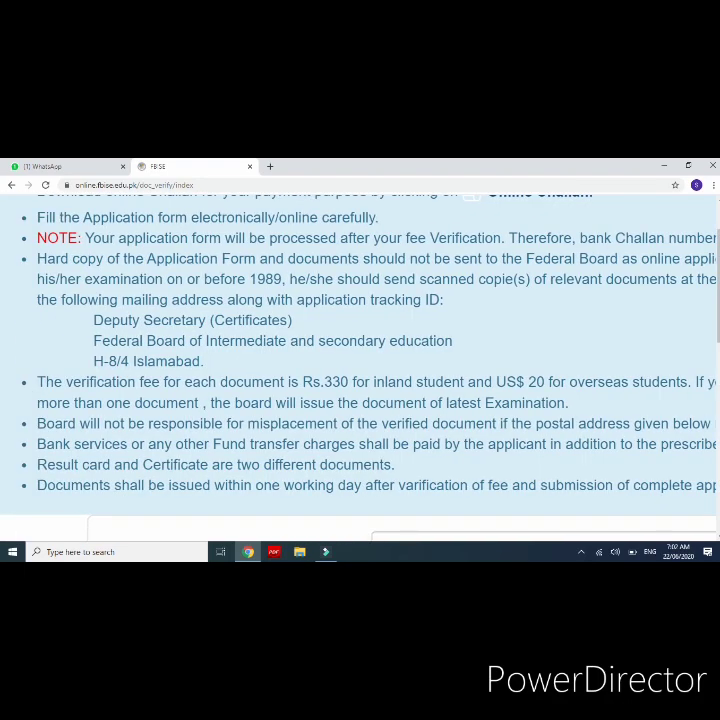
scroll(240, 385, up, 3)
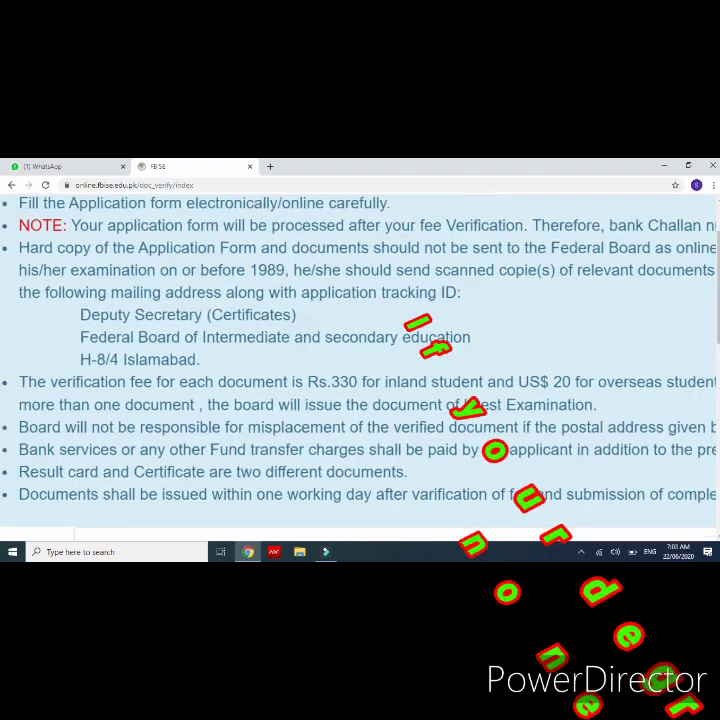
scroll(240, 385, up, 1)
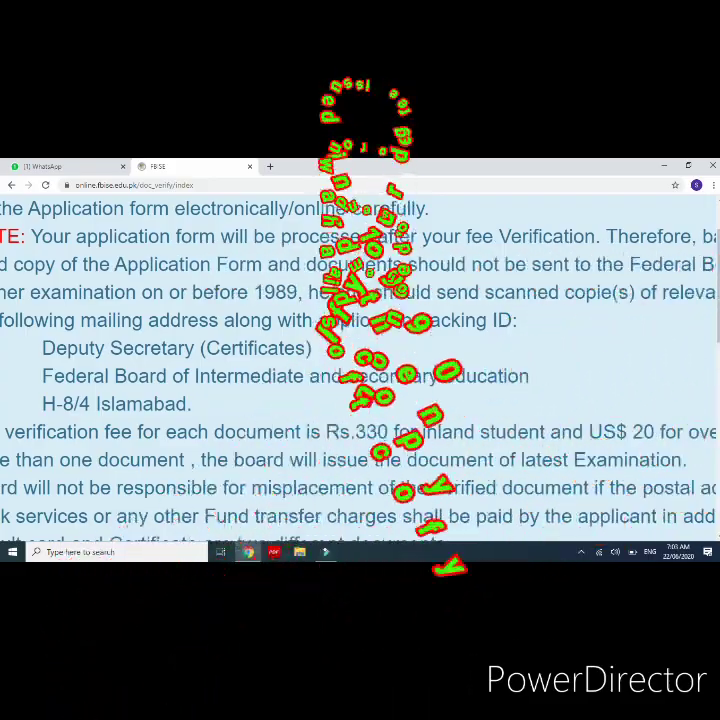
scroll(317, 378, left, 1)
scroll(317, 378, up, 1)
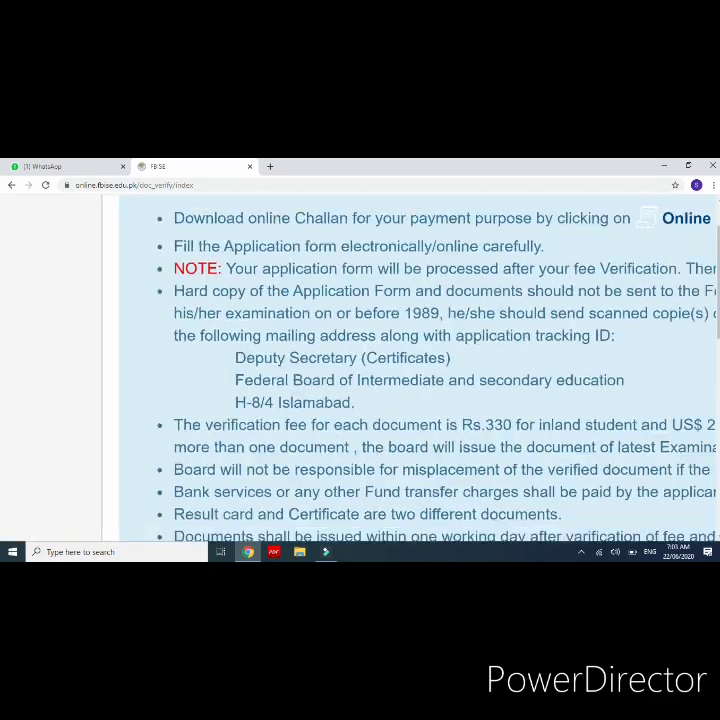
scroll(360, 408, down, 3)
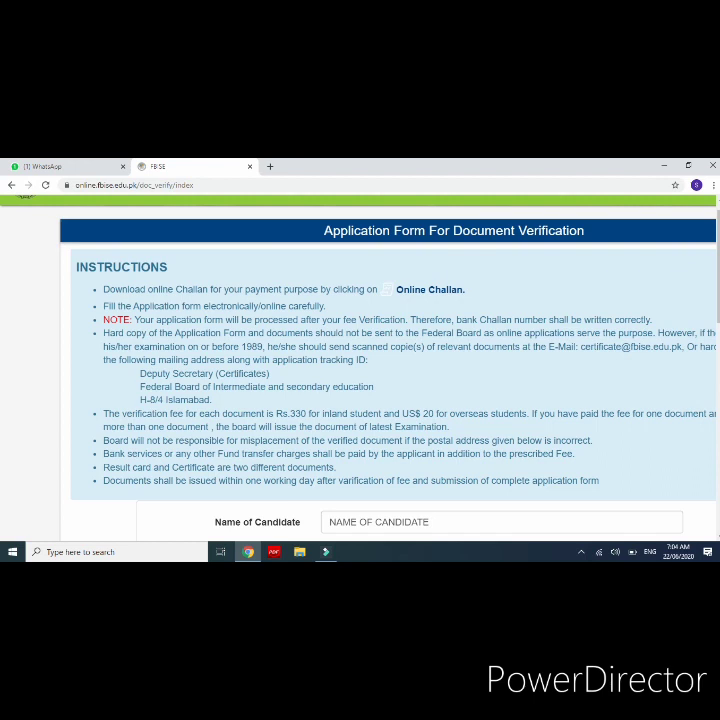
scroll(258, 436, down, 1)
scroll(258, 436, up, 4)
scroll(258, 436, left, 1)
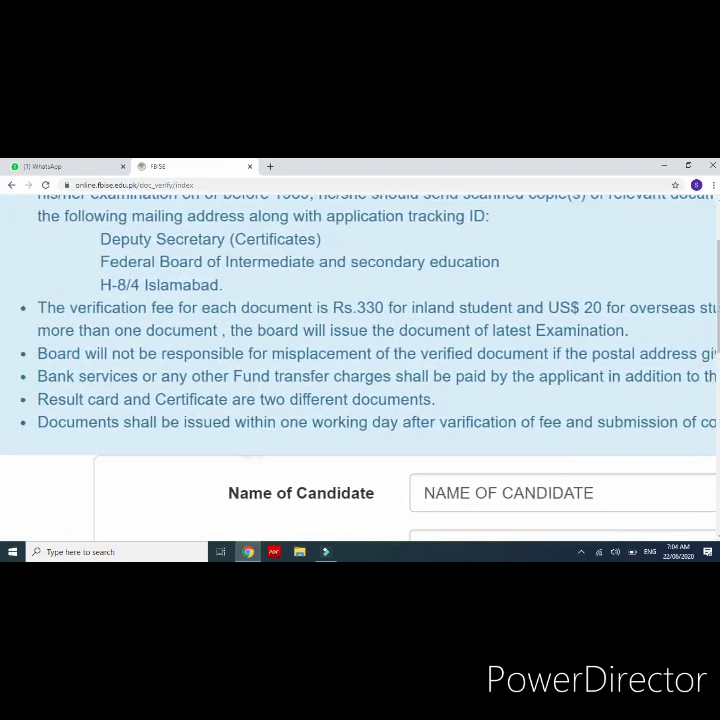
scroll(360, 350, left, 1)
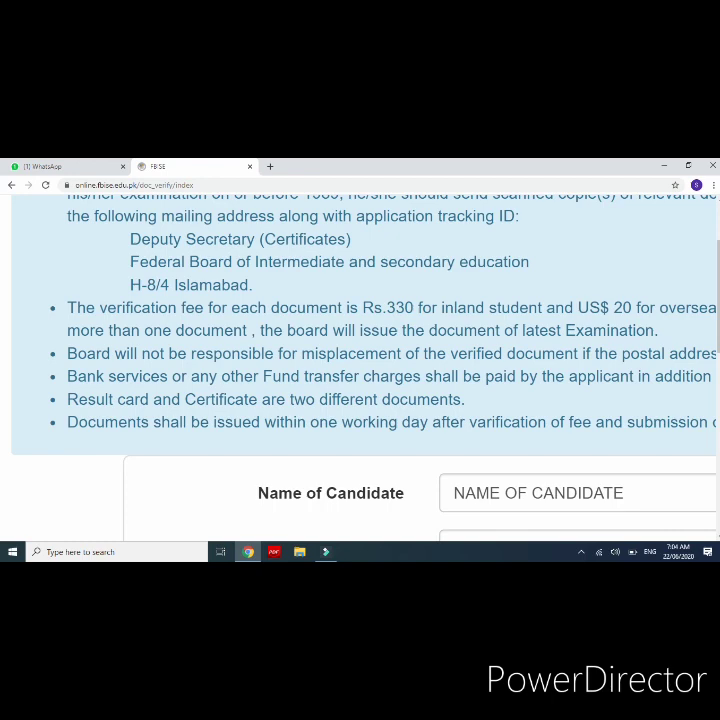
scroll(342, 385, down, 5)
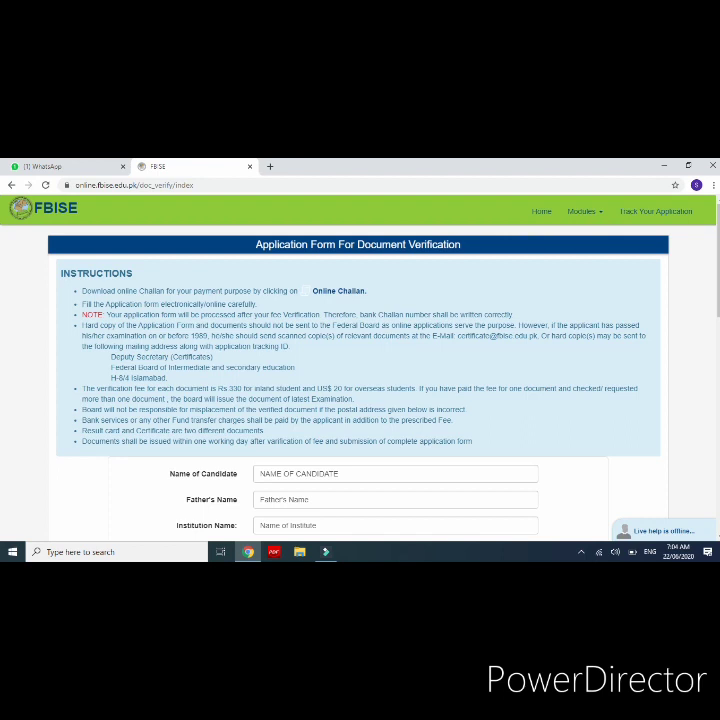
scroll(360, 380, down, 1)
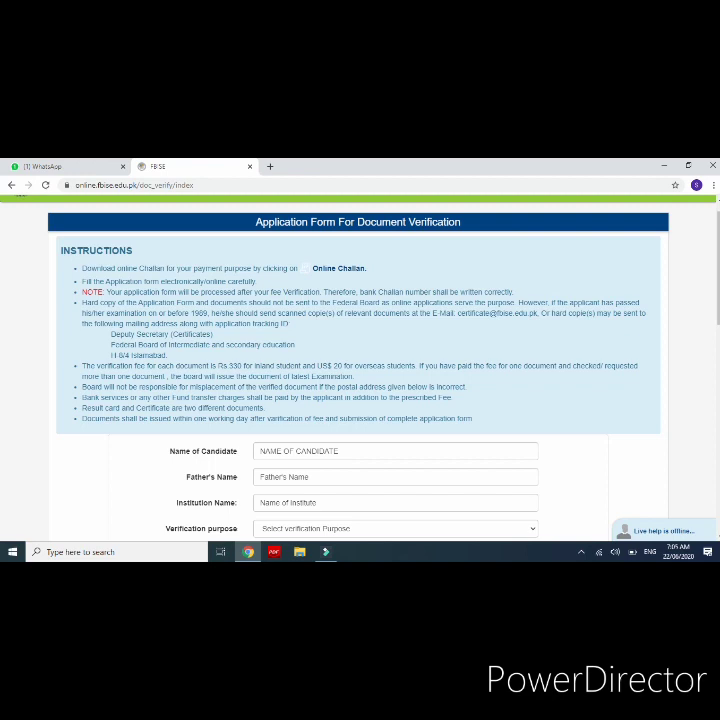
scroll(293, 441, up, 3)
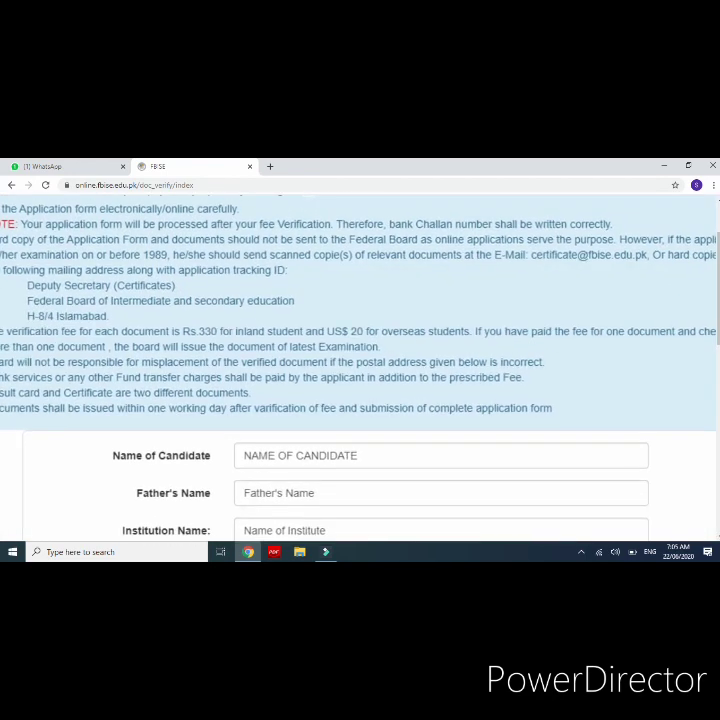
scroll(293, 441, down, 3)
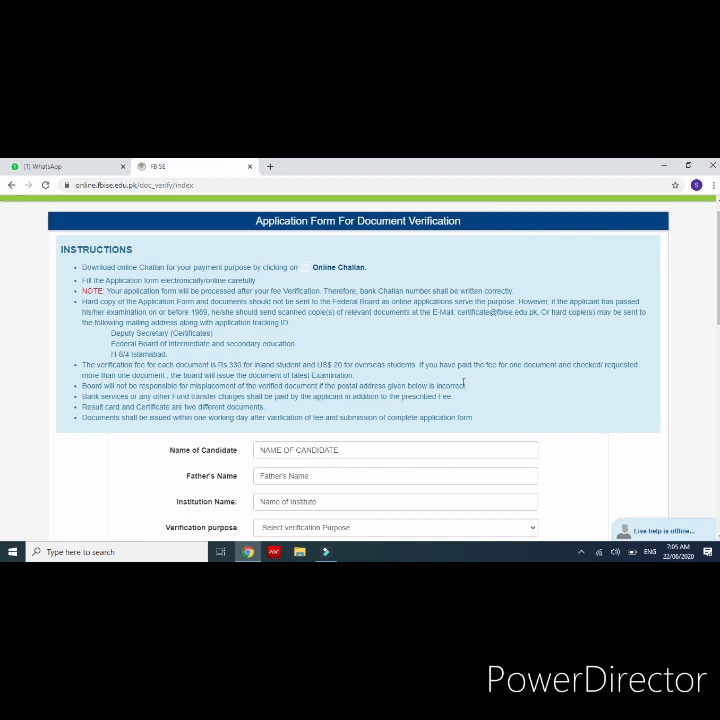
scroll(463, 383, up, 5)
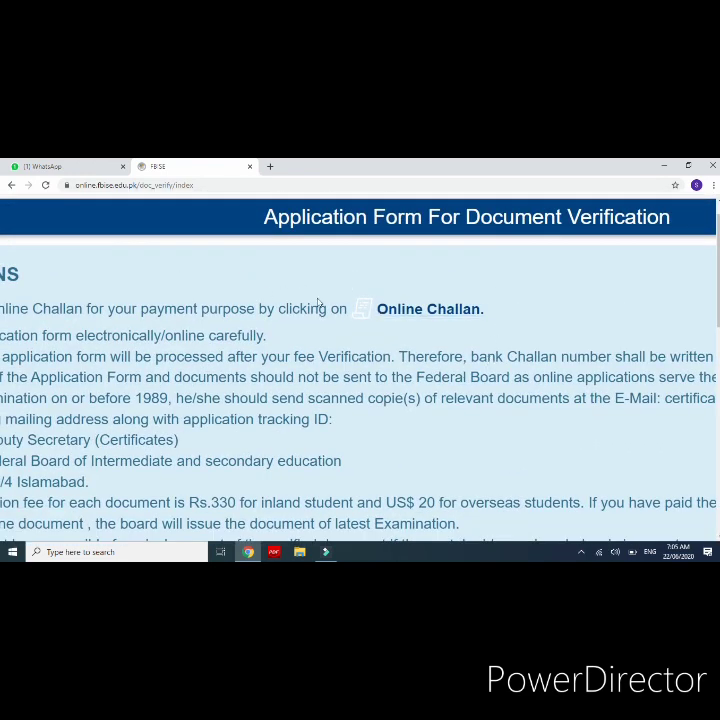
Step: Open the Online Challan link's Generate Online Challan page, then return to the WELCOME TO FBISE tab
click(408, 313)
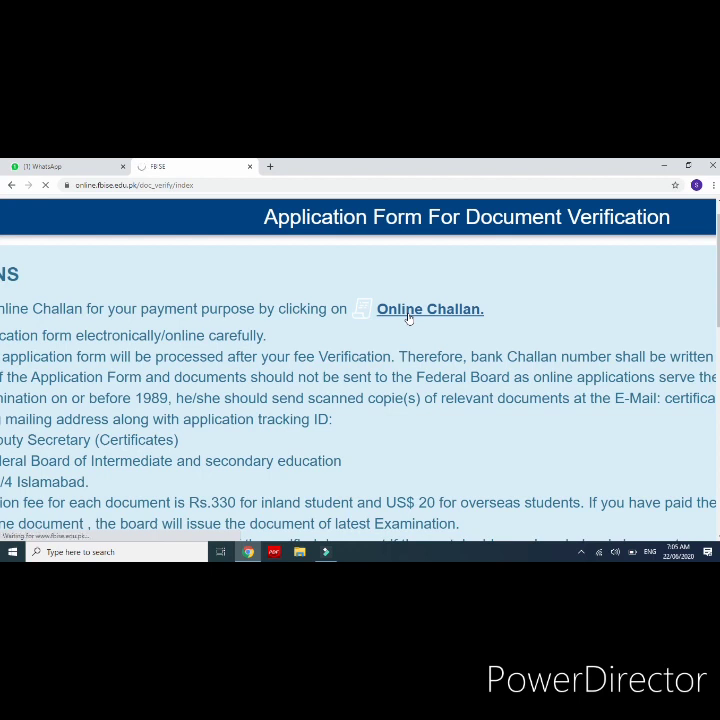
key(F1)
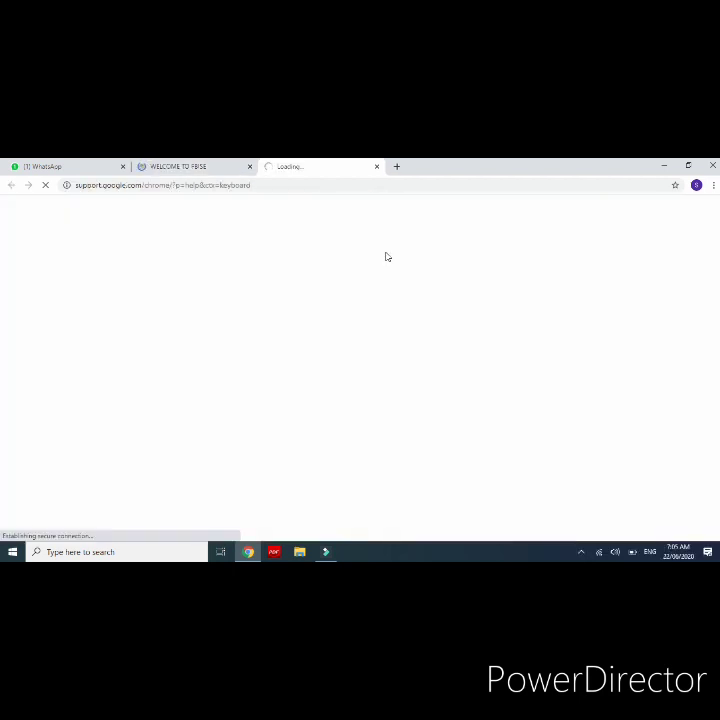
click(205, 166)
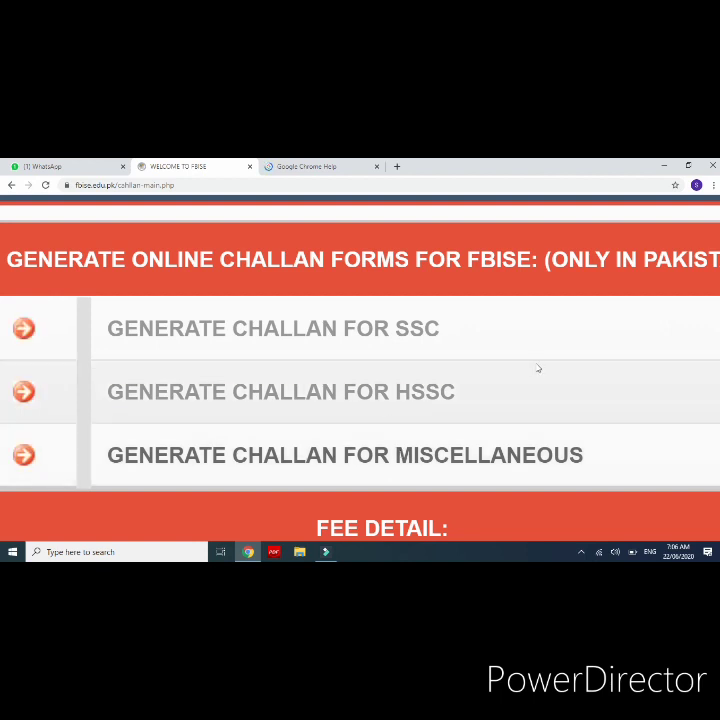
Step: Find the Generate Online Challan Forms section listing the Rs. 330 verification fee, and zoom in
key(ctrl+minus)
scroll(360, 350, down, 2)
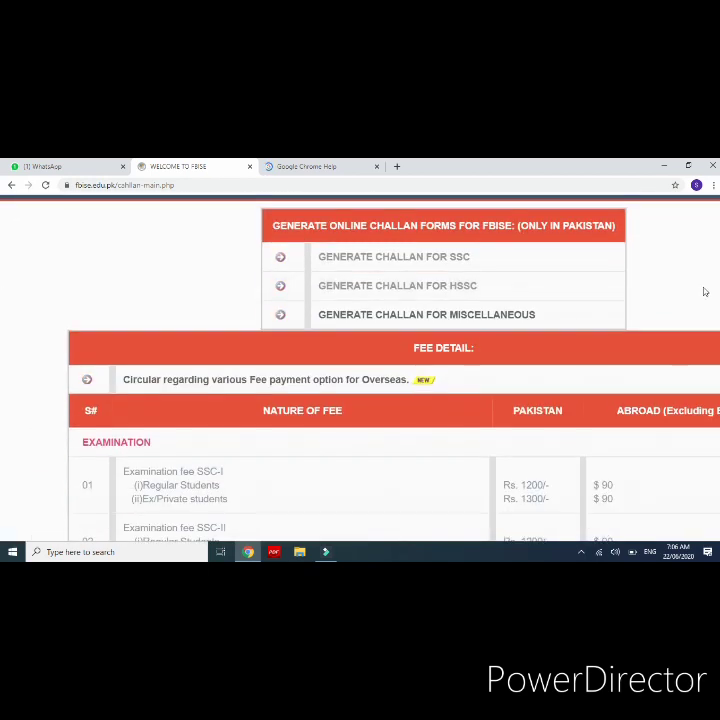
scroll(697, 286, down, 2)
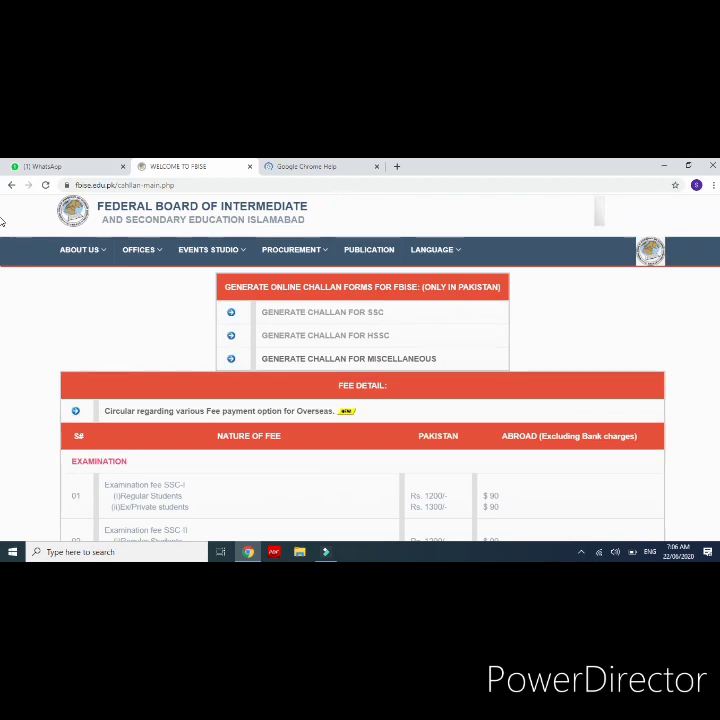
scroll(3, 221, down, 3)
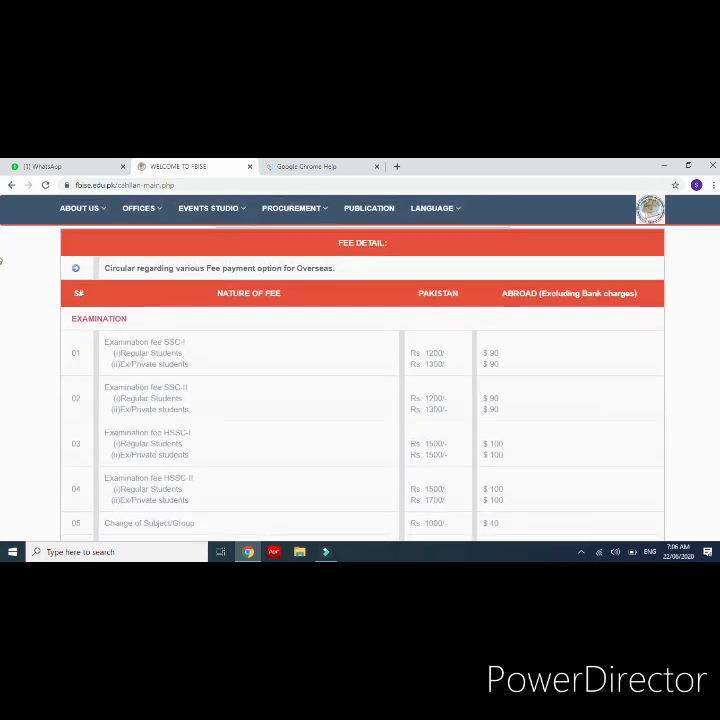
scroll(2, 266, down, 2)
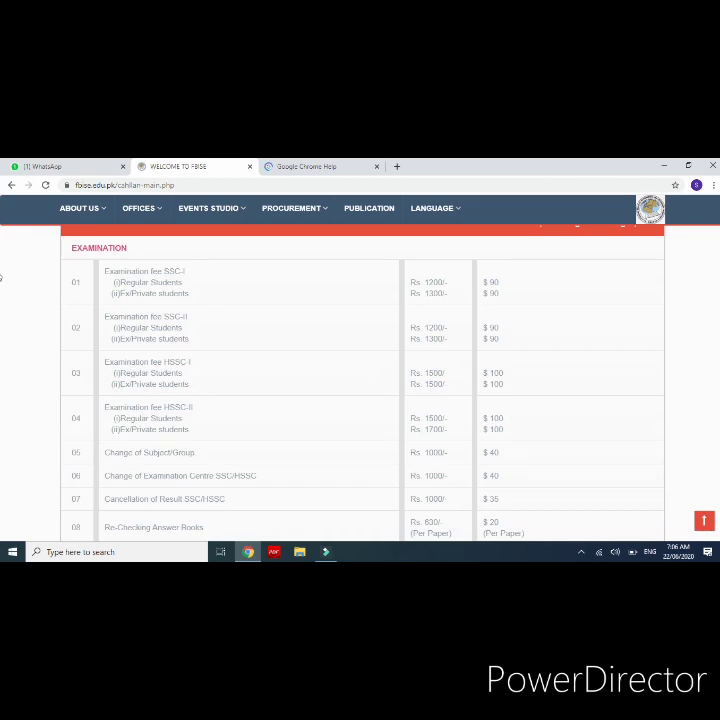
scroll(2, 285, down, 2)
scroll(2, 300, down, 3)
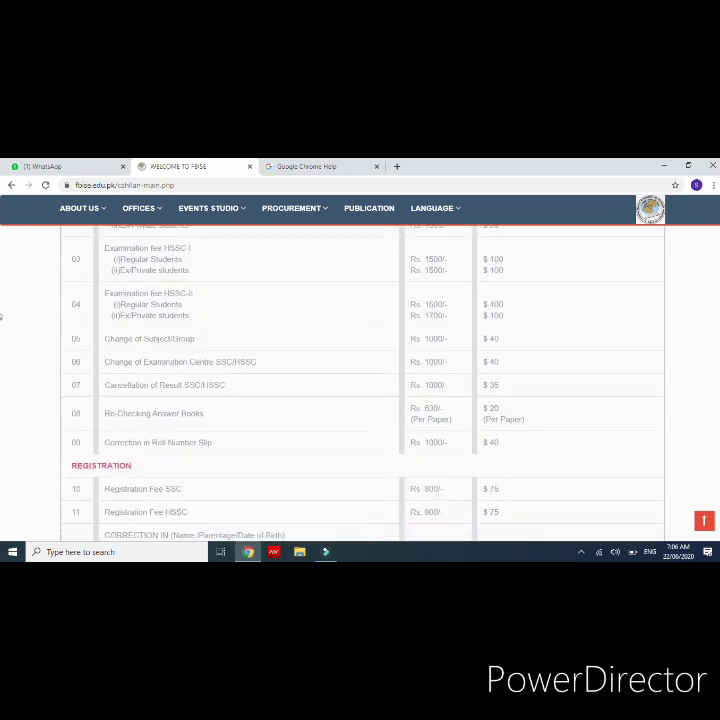
scroll(2, 345, down, 4)
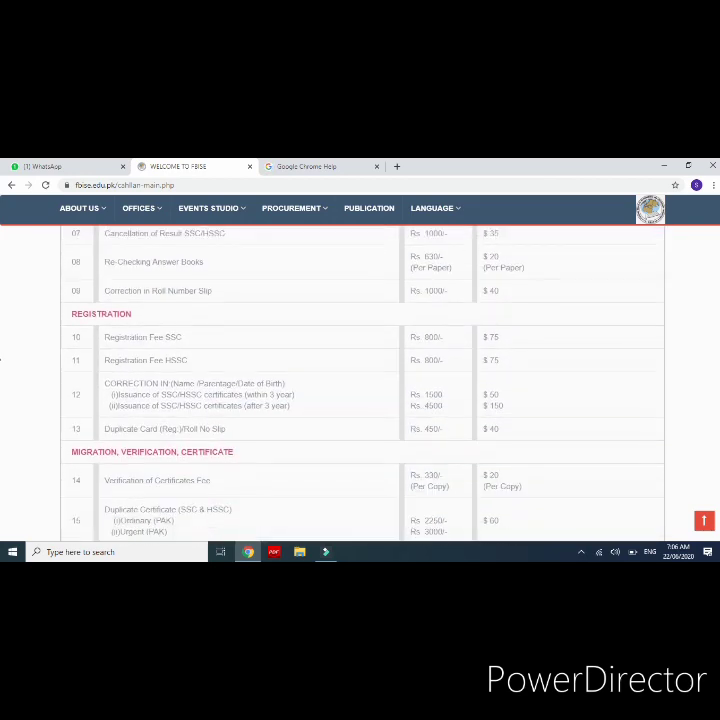
scroll(717, 379, down, 1)
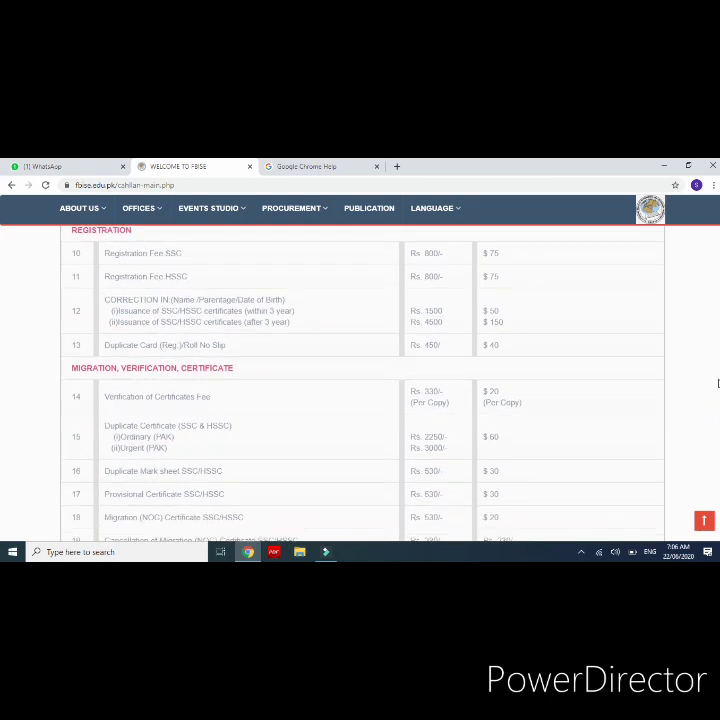
scroll(256, 381, up, 5)
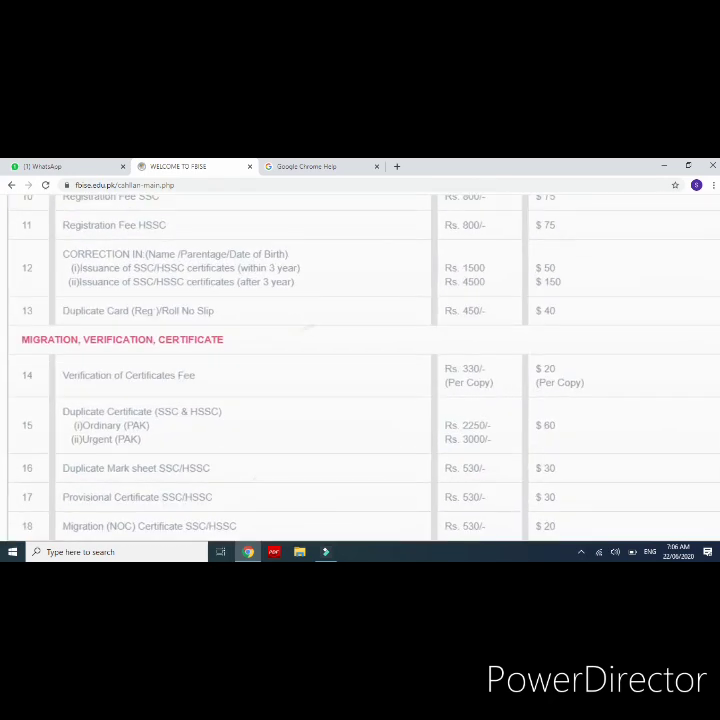
scroll(256, 381, left, 5)
scroll(348, 378, up, 5)
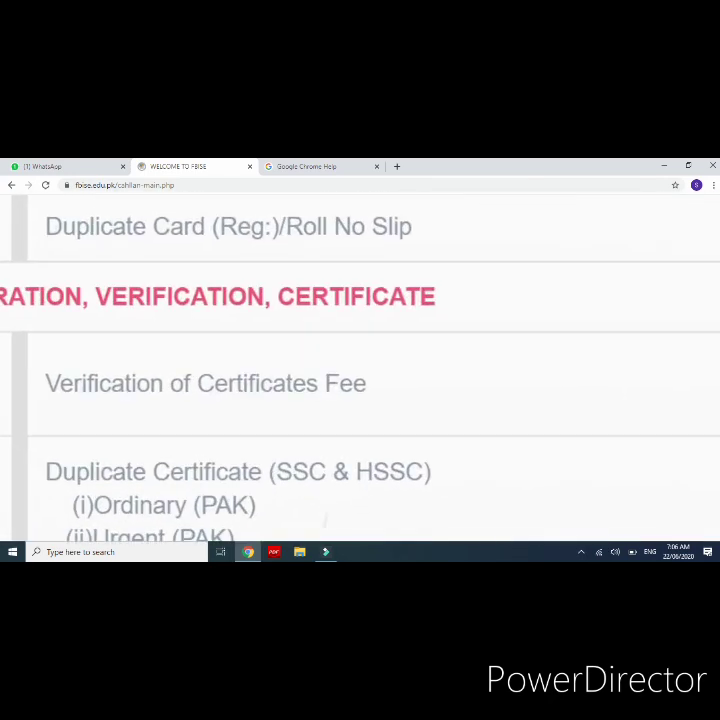
scroll(360, 370, right, 10)
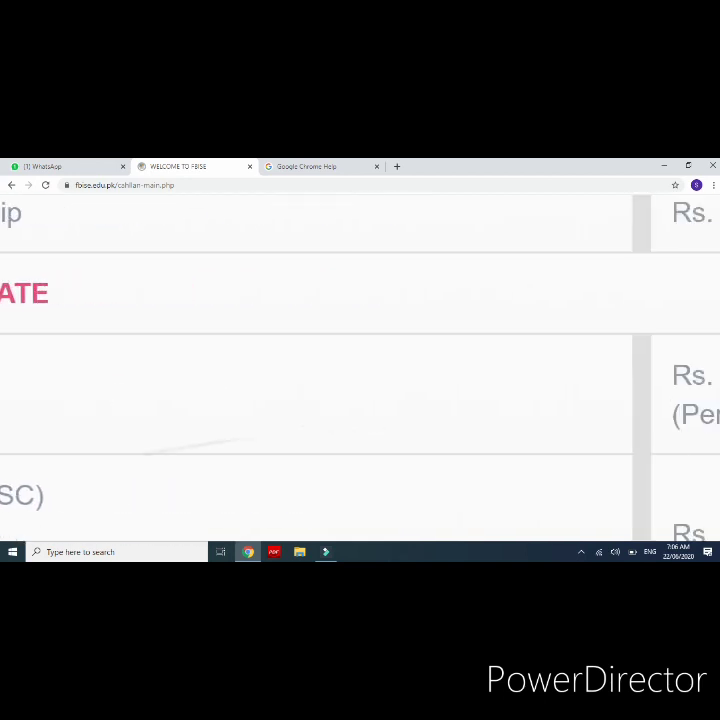
scroll(360, 370, up, 1)
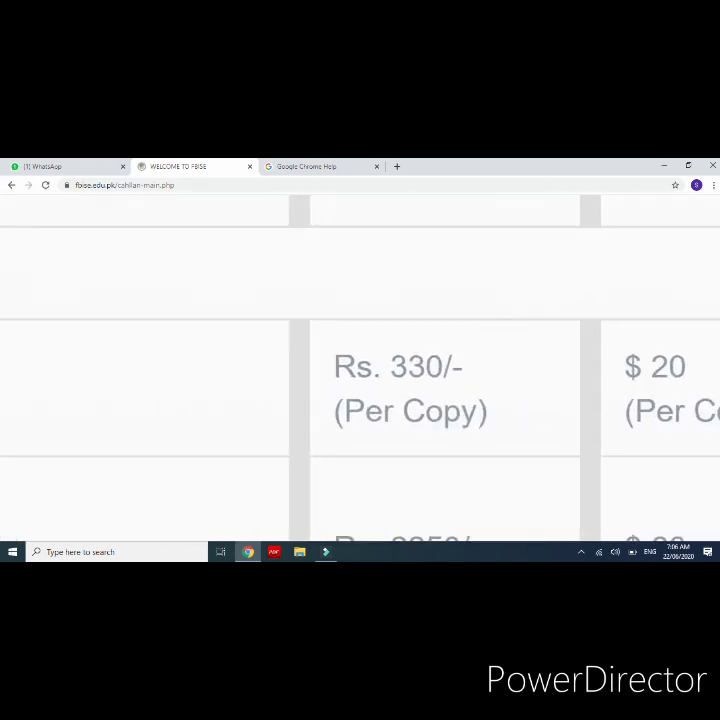
scroll(480, 396, down, 5)
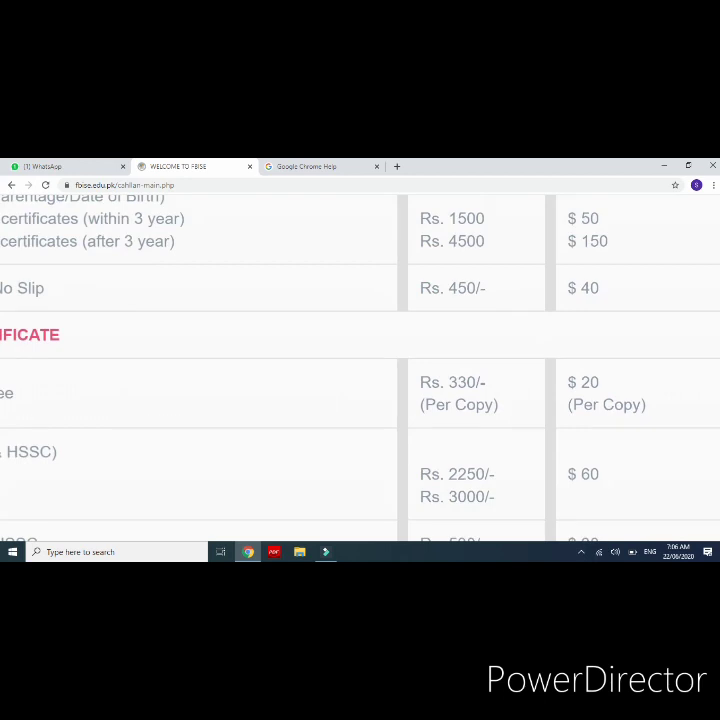
scroll(480, 396, down, 1)
scroll(482, 394, up, 5)
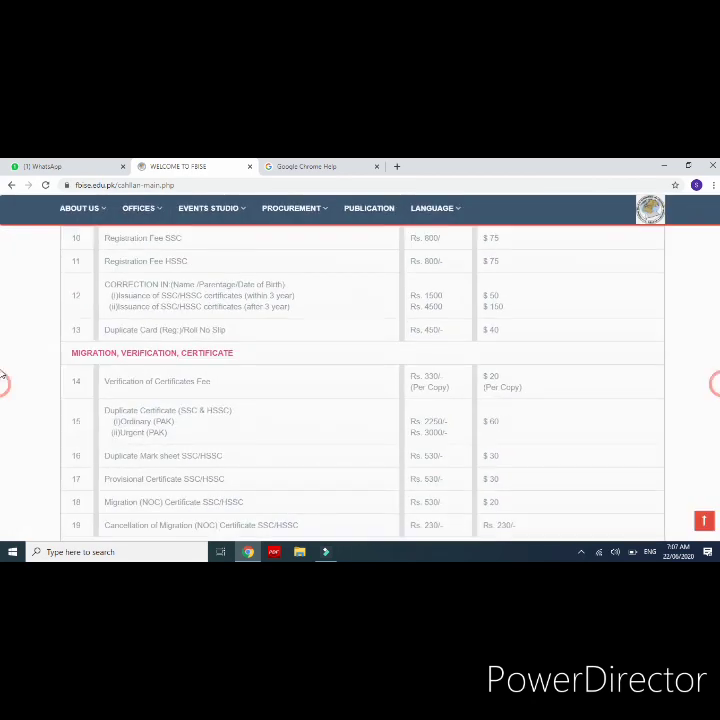
scroll(2, 360, up, 6)
scroll(3, 242, up, 3)
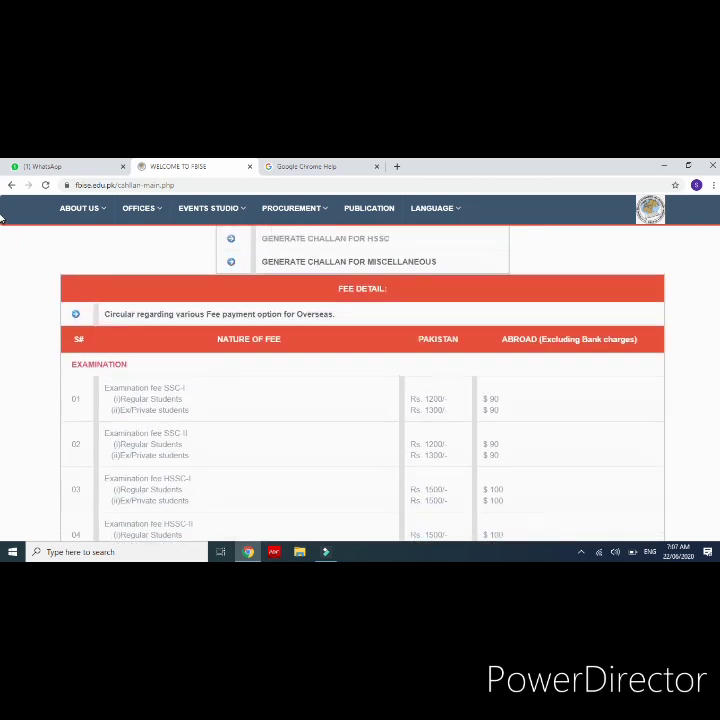
scroll(3, 242, up, 2)
key(ctrl+plus)
key(ctrl+plus)
key(ctrl+plus)
key(ctrl+plus)
key(ctrl+plus)
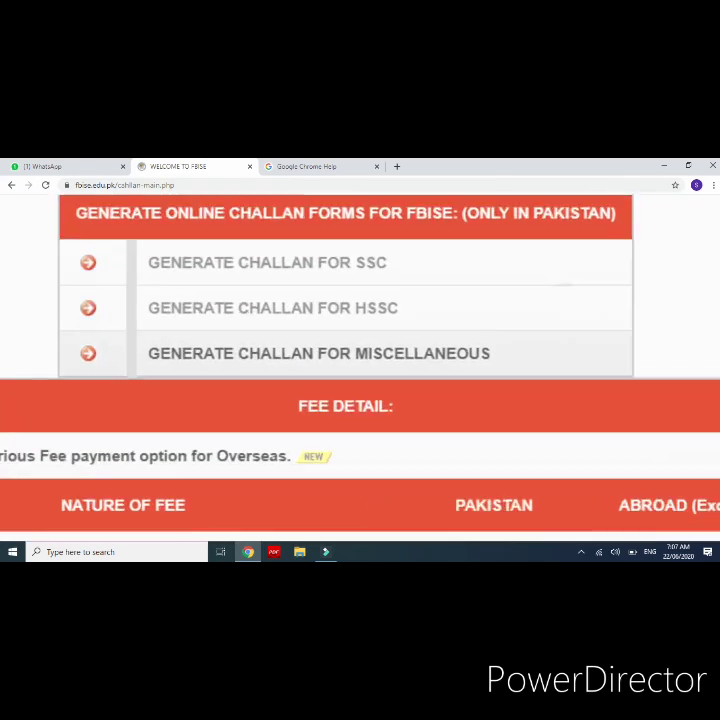
Step: Open the SSC challan form, close the accidental help tab, and review its fields
click(185, 270)
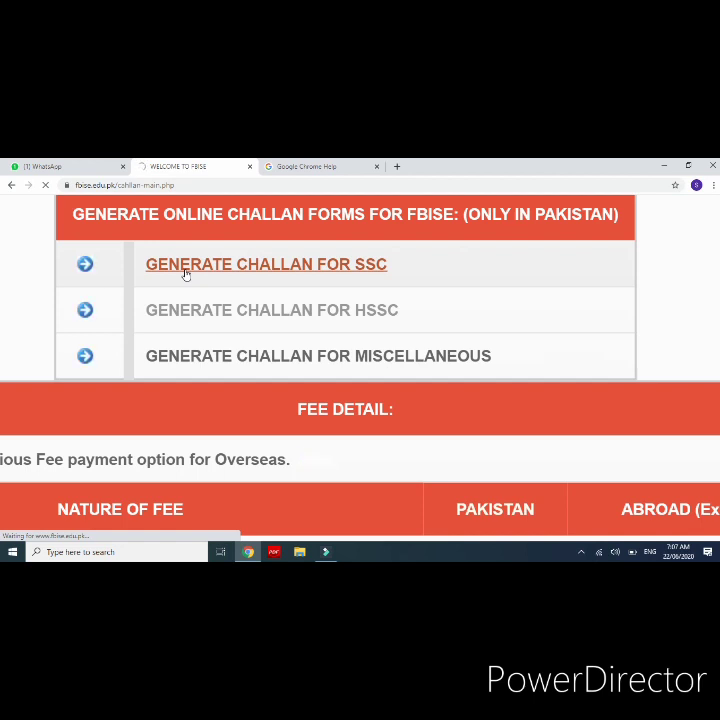
key(F1)
key(ctrl+w)
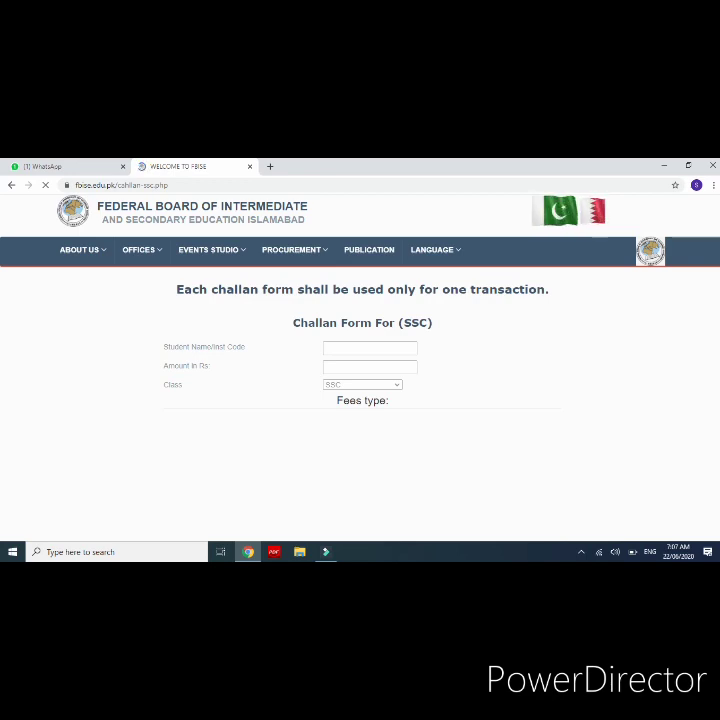
scroll(350, 369, up, 3)
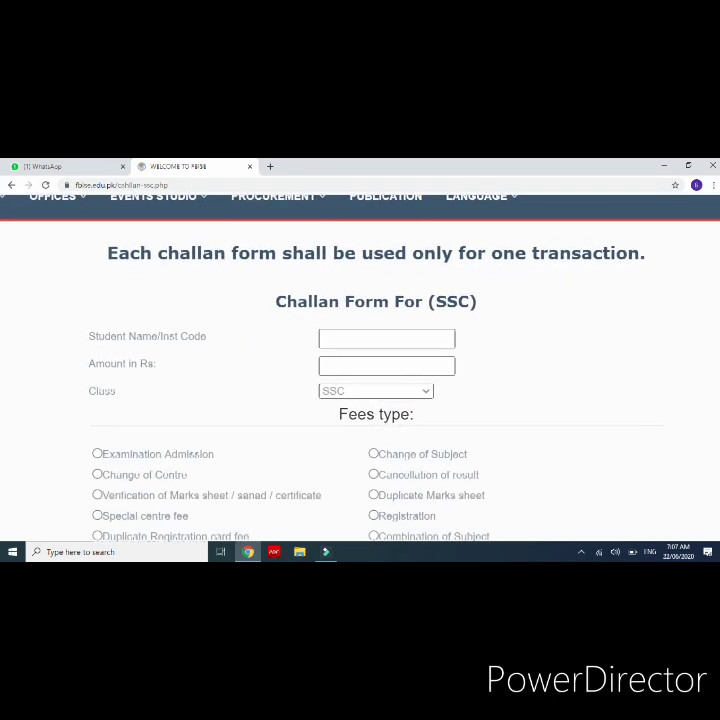
scroll(350, 370, up, 2)
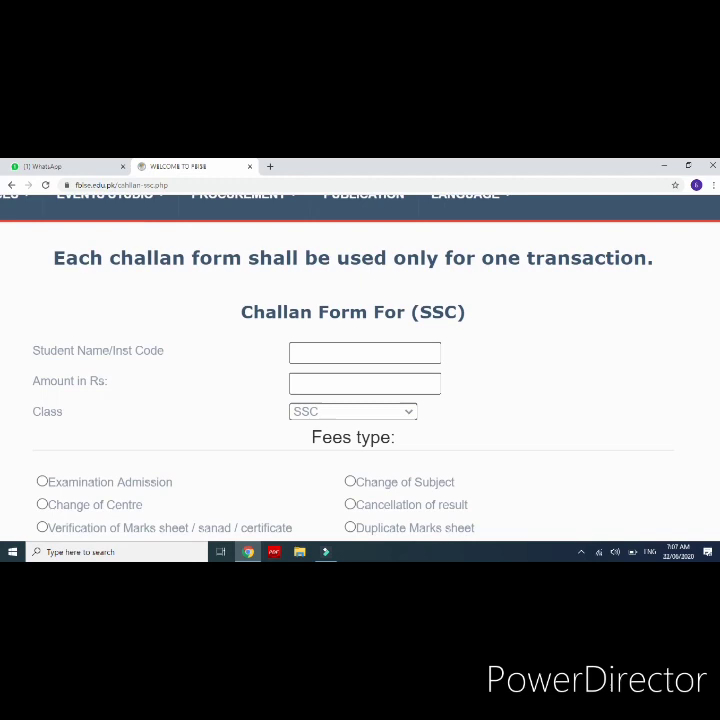
scroll(350, 370, up, 2)
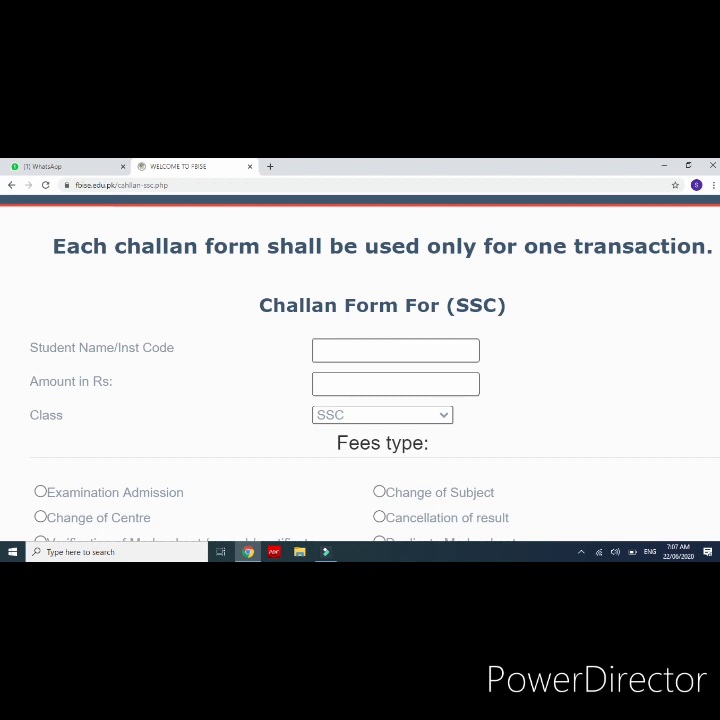
scroll(360, 400, down, 1)
scroll(360, 400, down, 1)
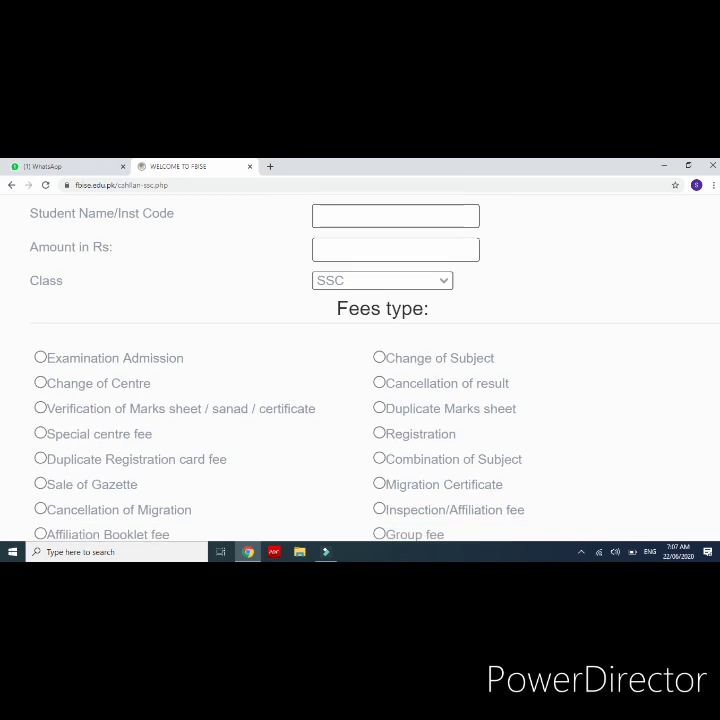
scroll(360, 370, up, 3)
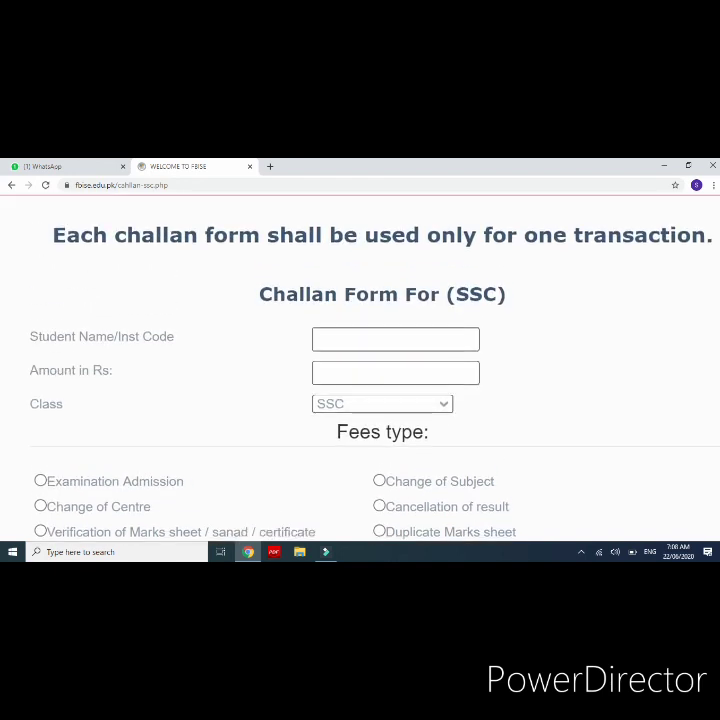
scroll(360, 400, down, 1)
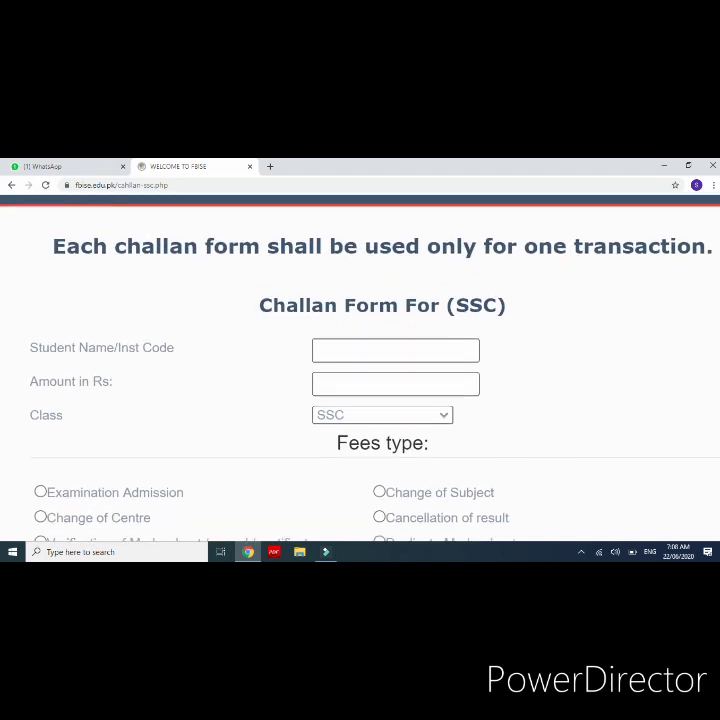
Step: Enter the student's full name in the Student Name/Inst Code field
click(396, 350)
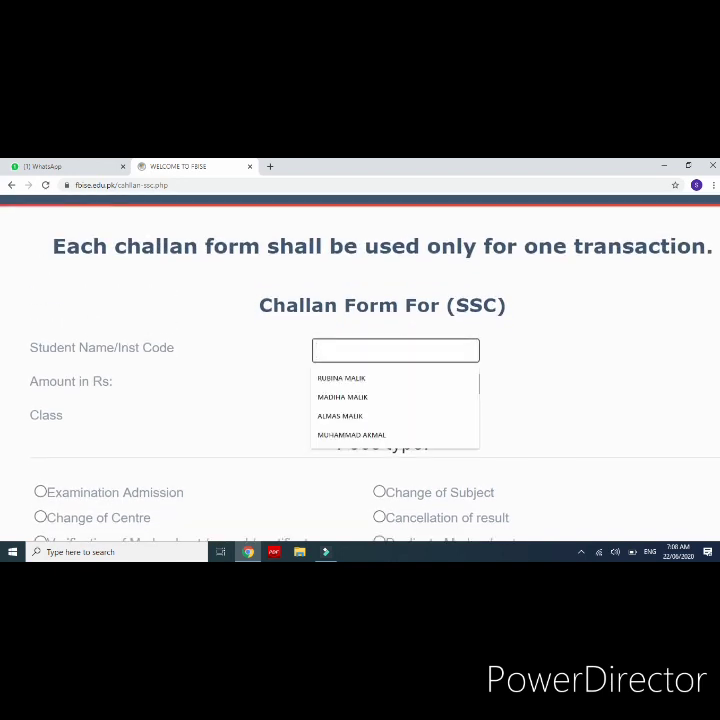
key(ctrl+plus)
key(ctrl+plus)
key(ctrl+plus)
key(ctrl+plus)
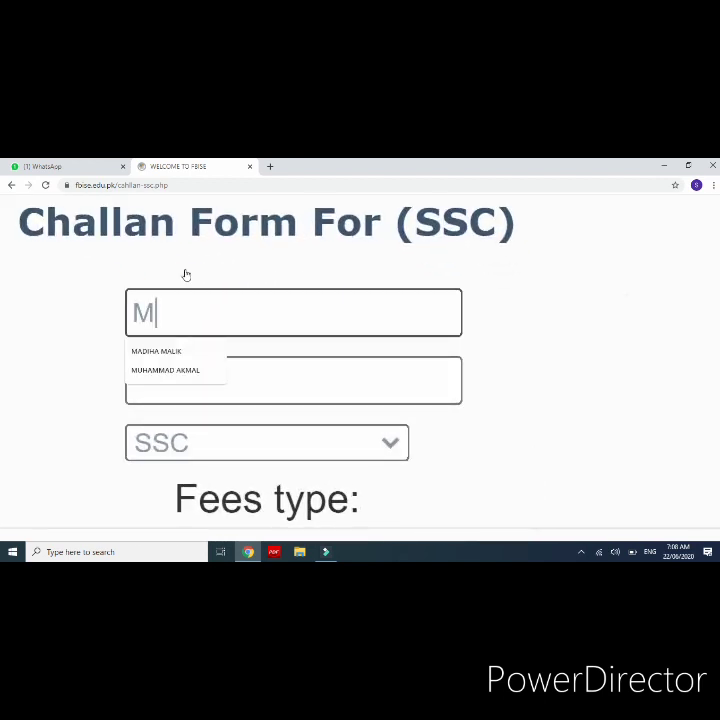
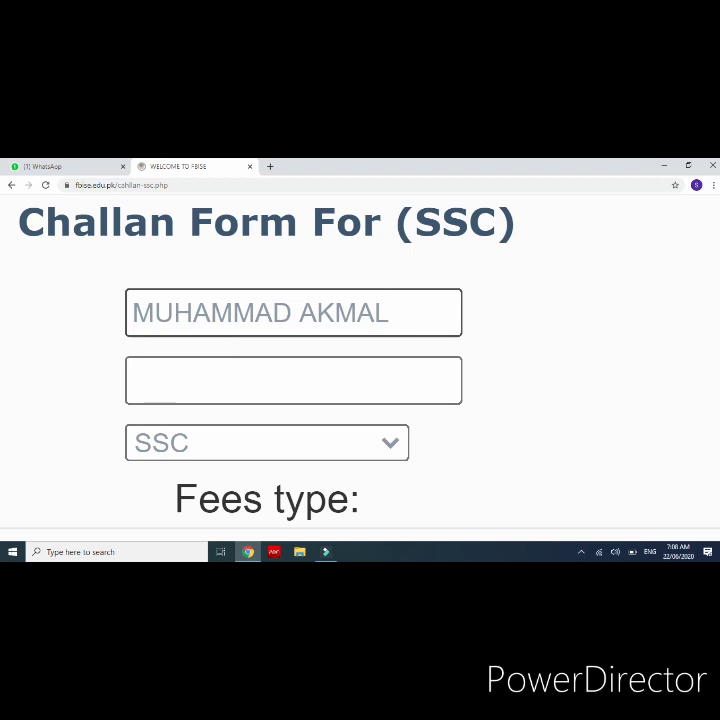
scroll(360, 361, left, 3)
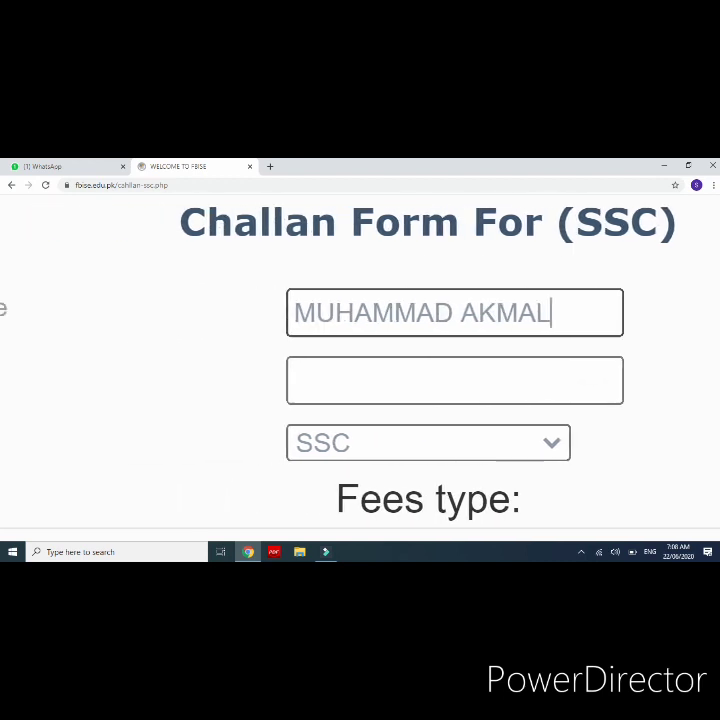
scroll(485, 400, down, 4)
Step: Enter 330 as the amount in Rs and keep SSC as the class
click(479, 381)
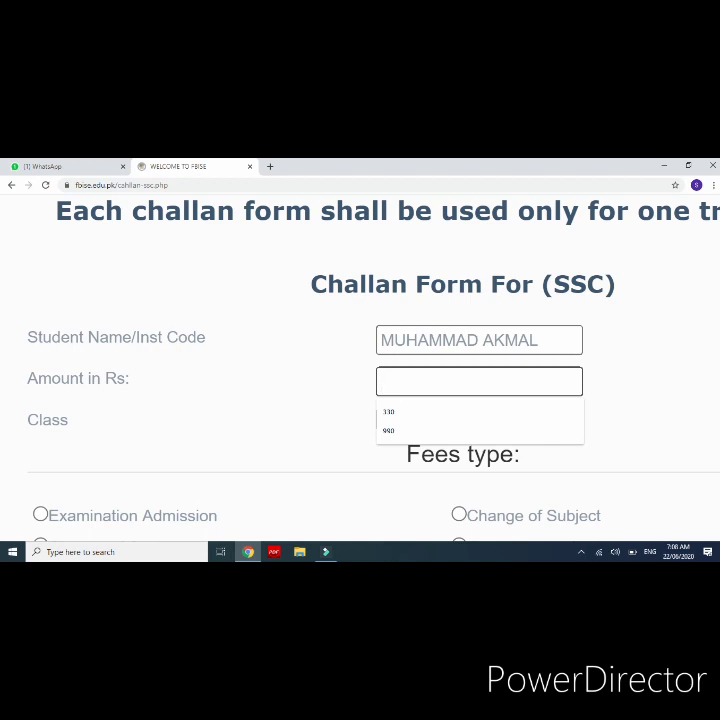
text(33)
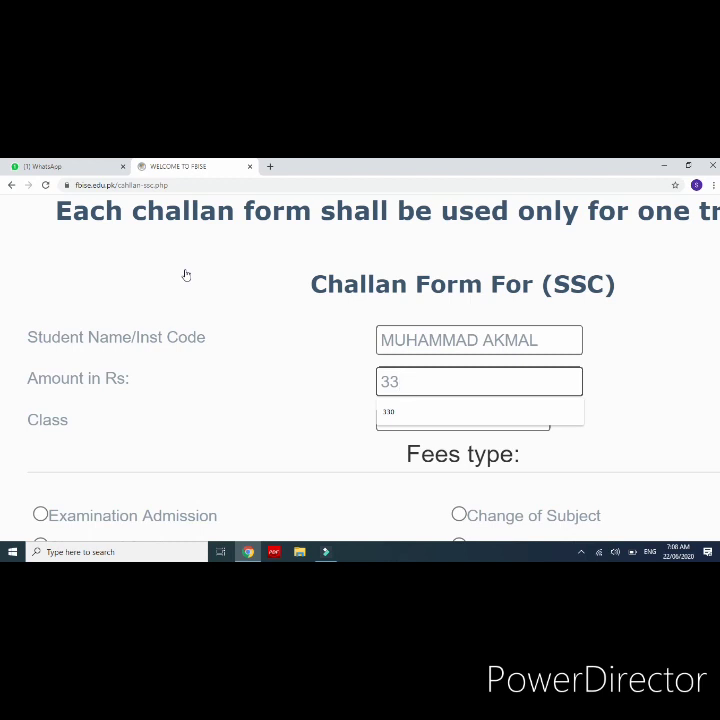
text(0)
scroll(185, 274, down, 1)
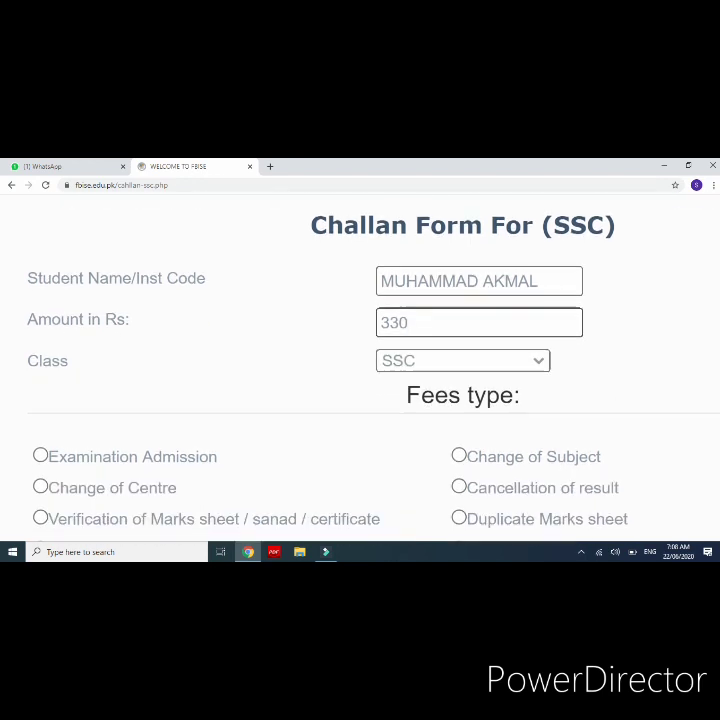
click(463, 361)
click(463, 381)
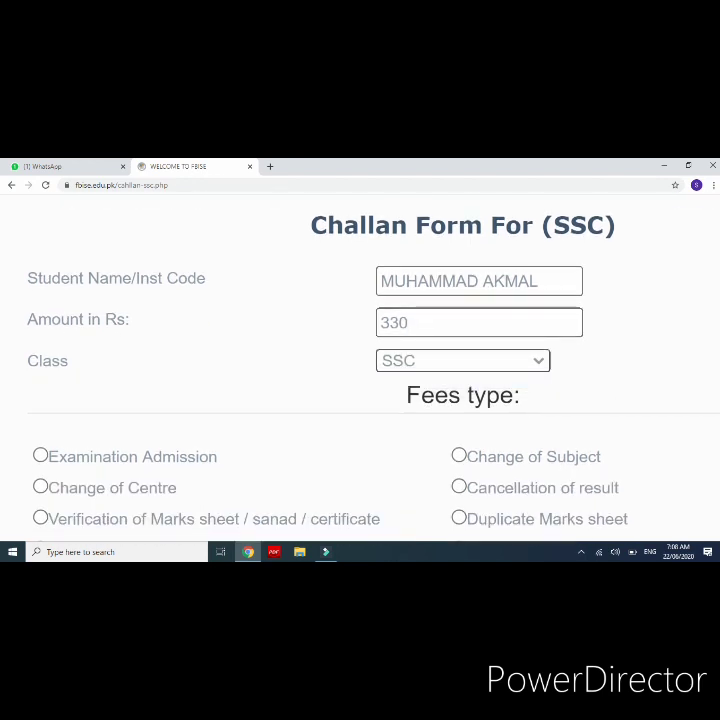
scroll(529, 384, down, 1)
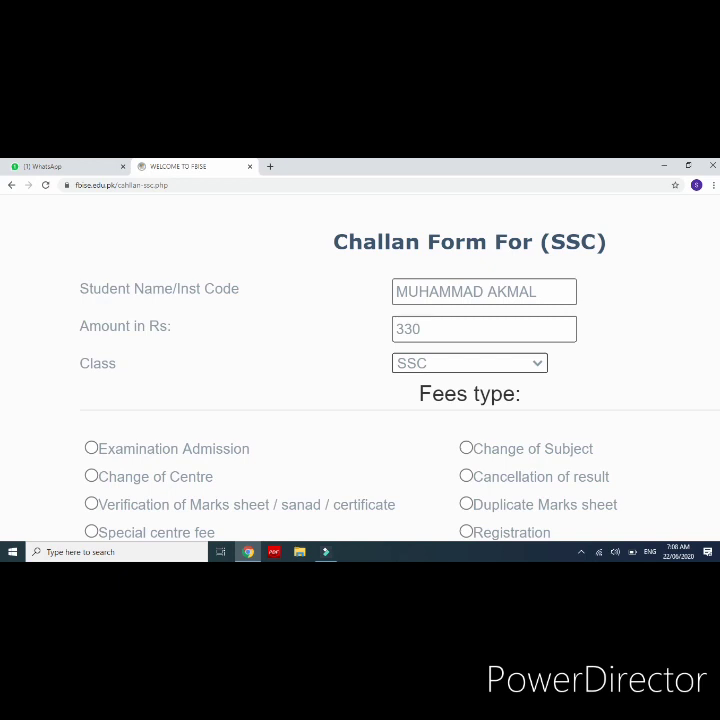
click(530, 364)
key(Return)
scroll(530, 380, down, 1)
scroll(530, 380, down, 2)
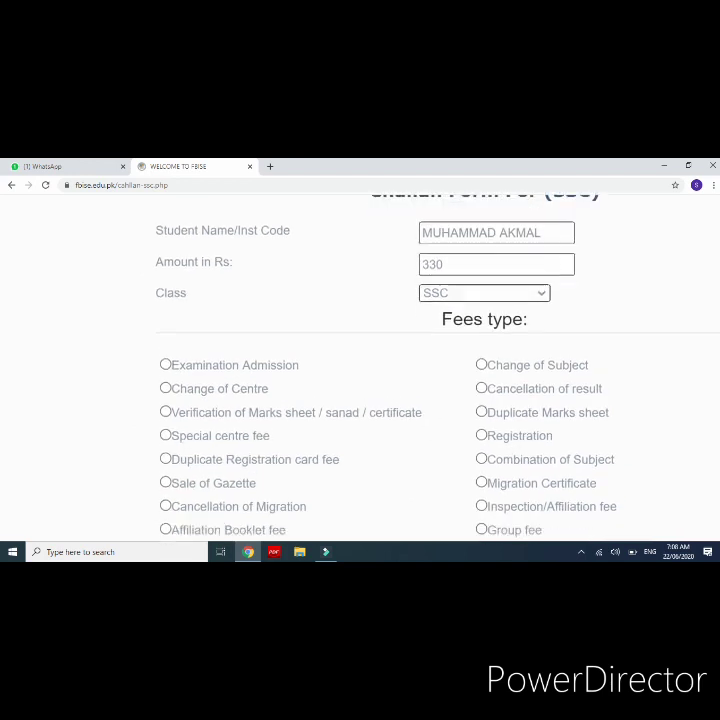
scroll(530, 380, down, 1)
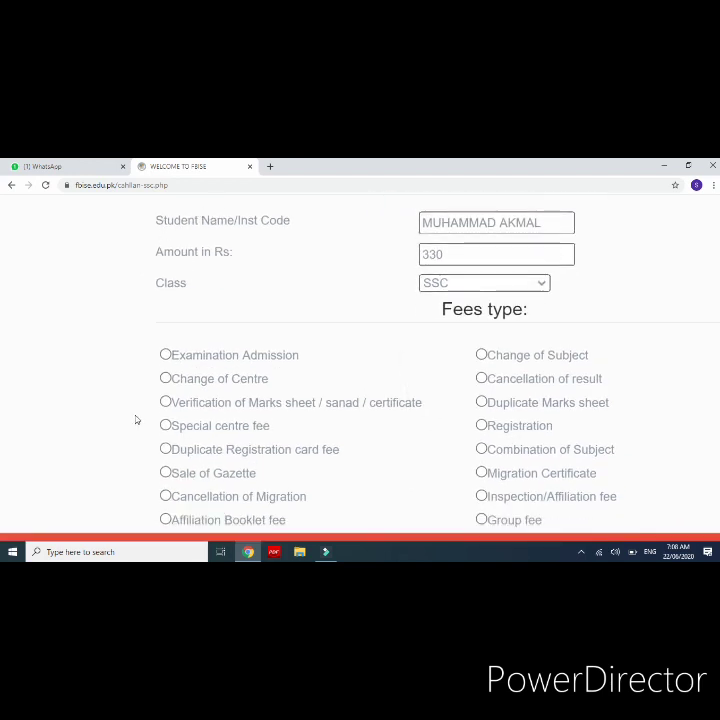
Step: Choose the 'Verification of Marks sheet / sanad / certificate' fee type and generate the challan
click(167, 405)
scroll(360, 365, down, 5)
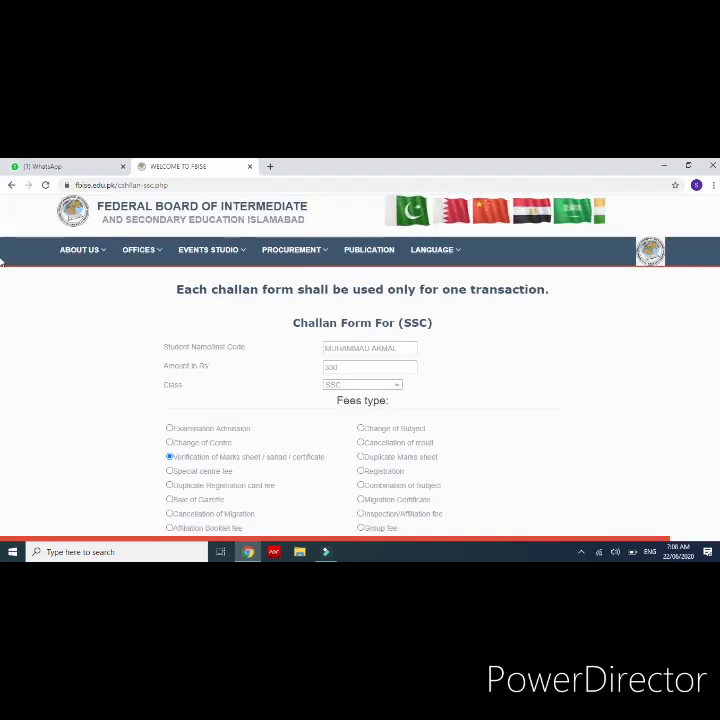
scroll(708, 320, down, 5)
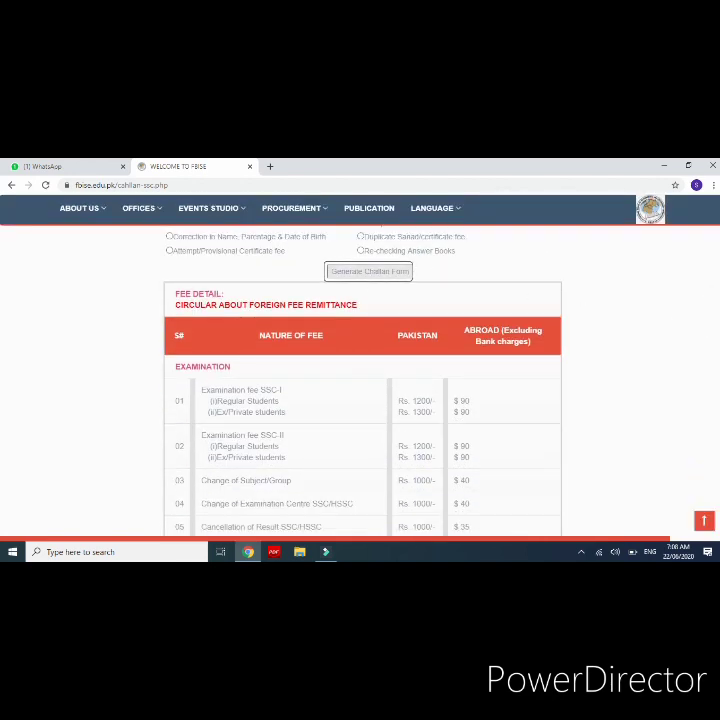
scroll(373, 281, up, 3)
scroll(290, 322, up, 3)
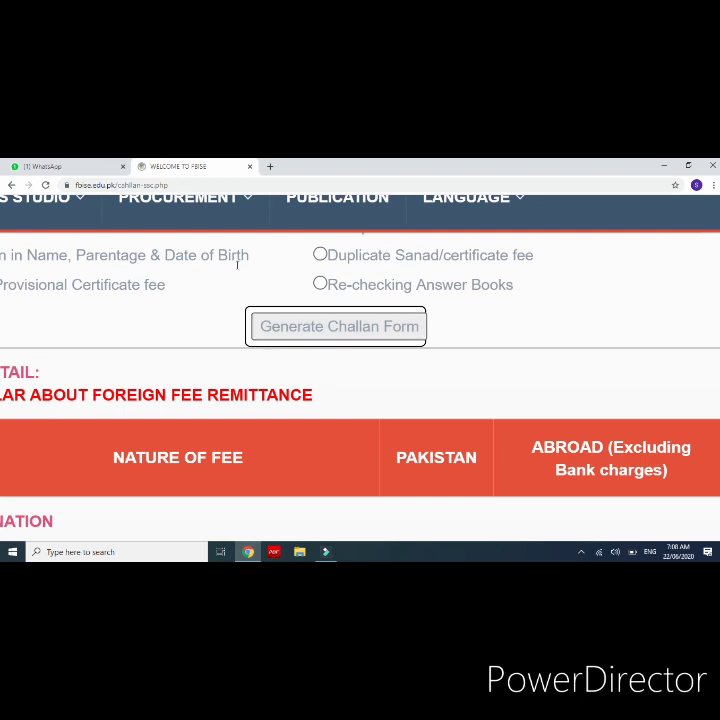
click(290, 323)
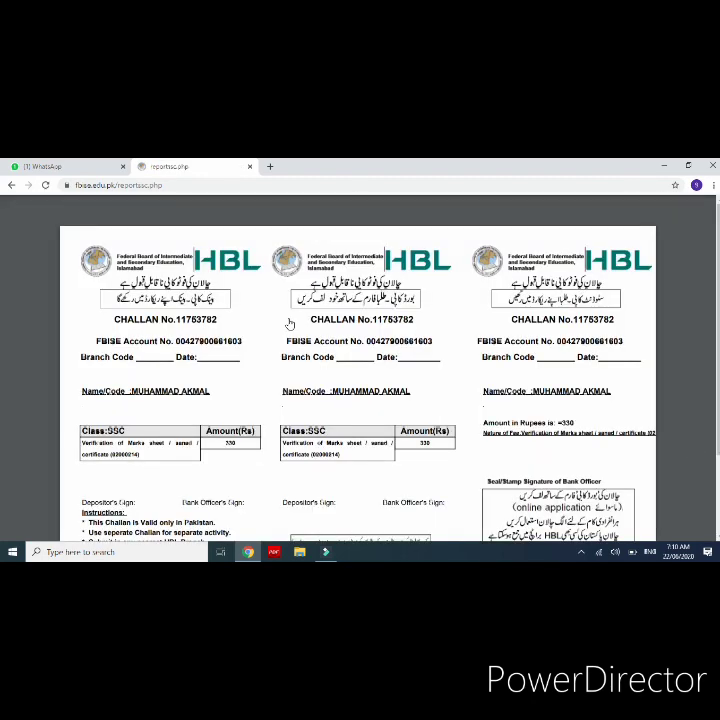
Step: Scroll through the challan PDF to check its three HBL copies showing Rs 330
ctrl+scroll(289, 324, up, 5)
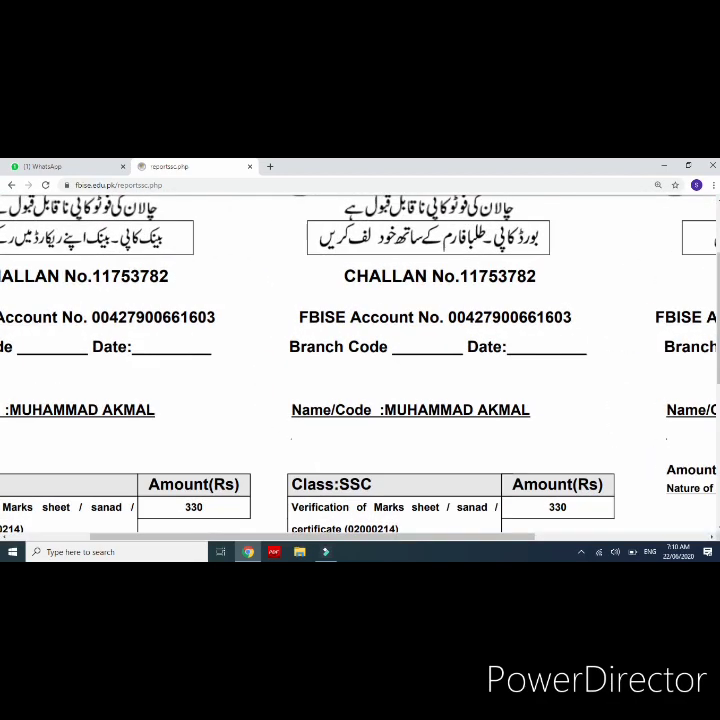
ctrl+scroll(360, 365, down, 5)
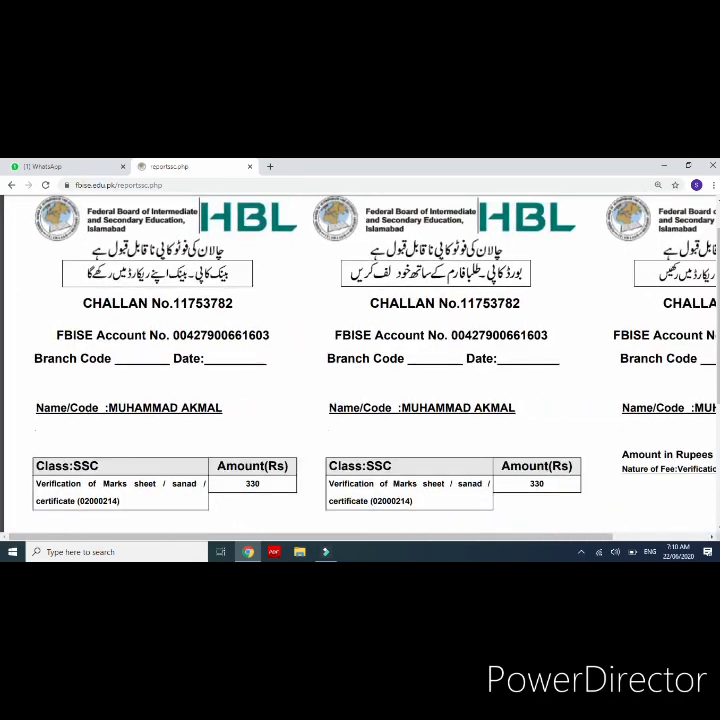
ctrl+scroll(360, 365, down, 1)
ctrl+scroll(360, 365, up, 4)
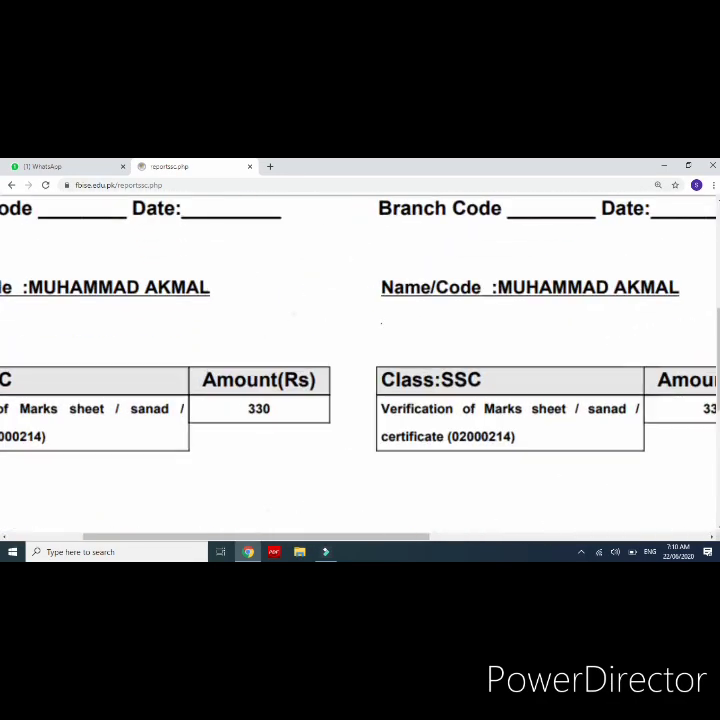
scroll(360, 365, left, 1)
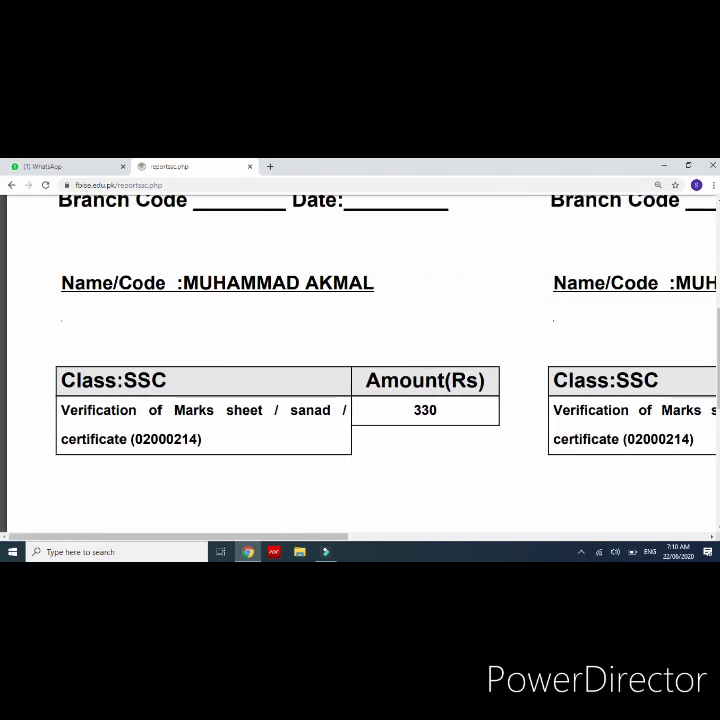
ctrl+scroll(360, 365, down, 5)
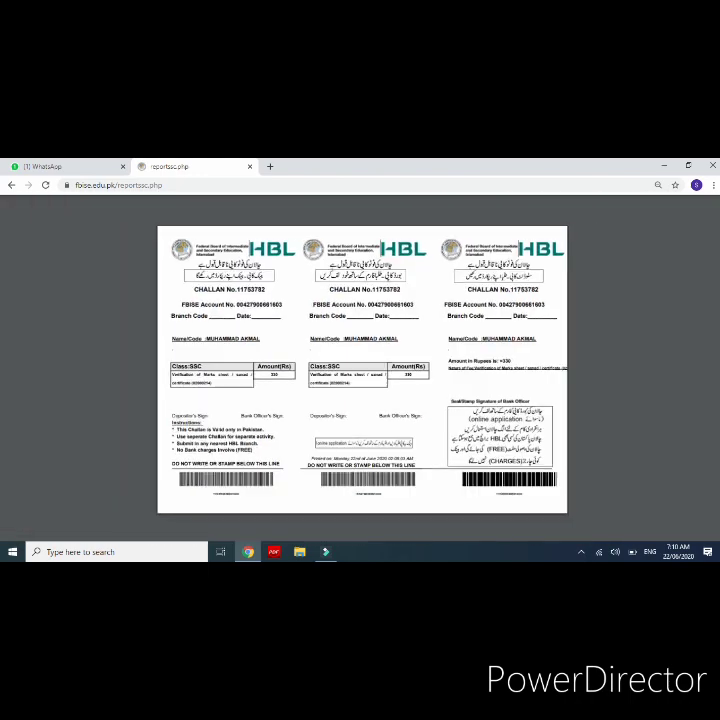
ctrl+scroll(360, 365, up, 2)
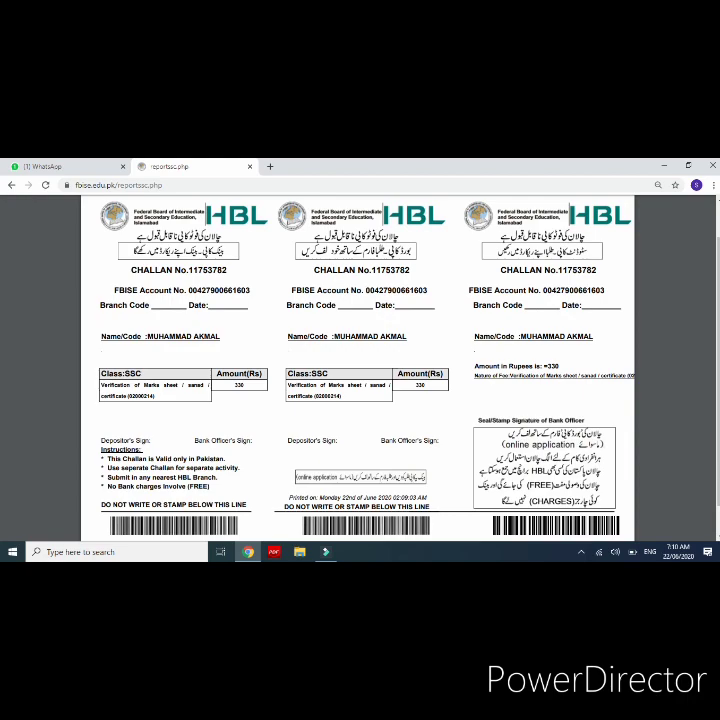
scroll(350, 350, up, 7)
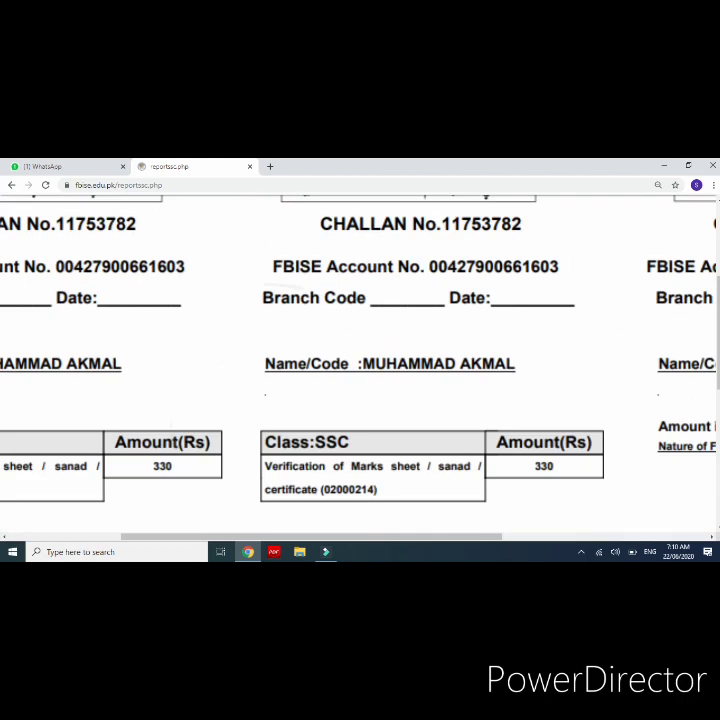
scroll(350, 350, left, 3)
scroll(350, 350, up, 1)
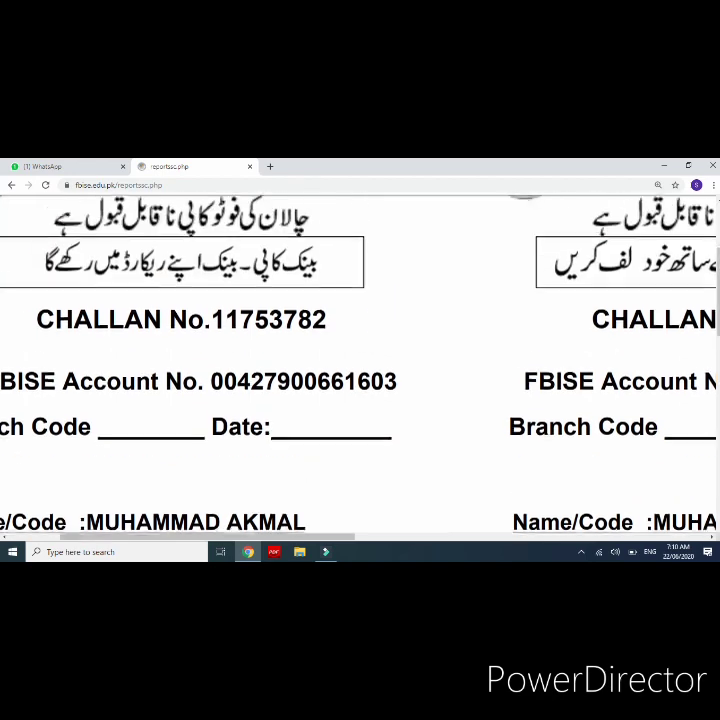
scroll(315, 335, up, 1)
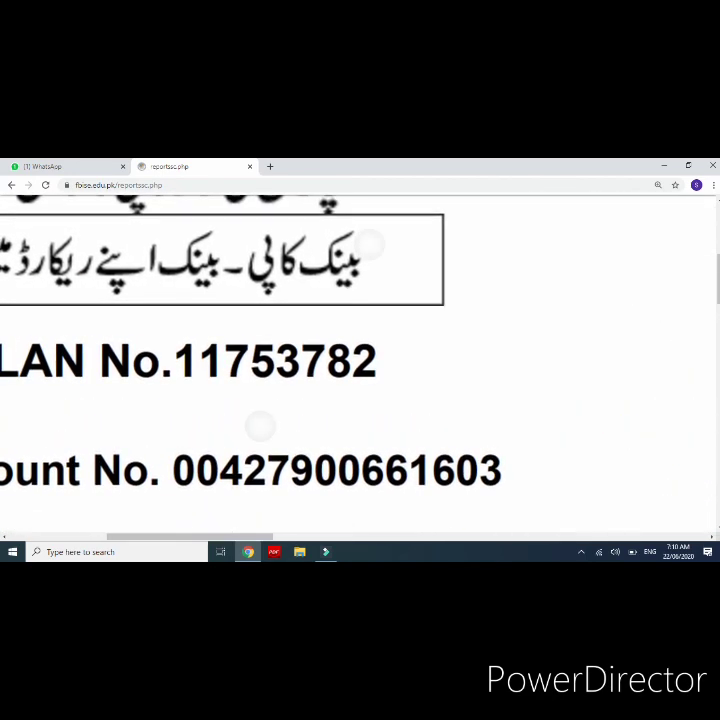
scroll(315, 335, down, 5)
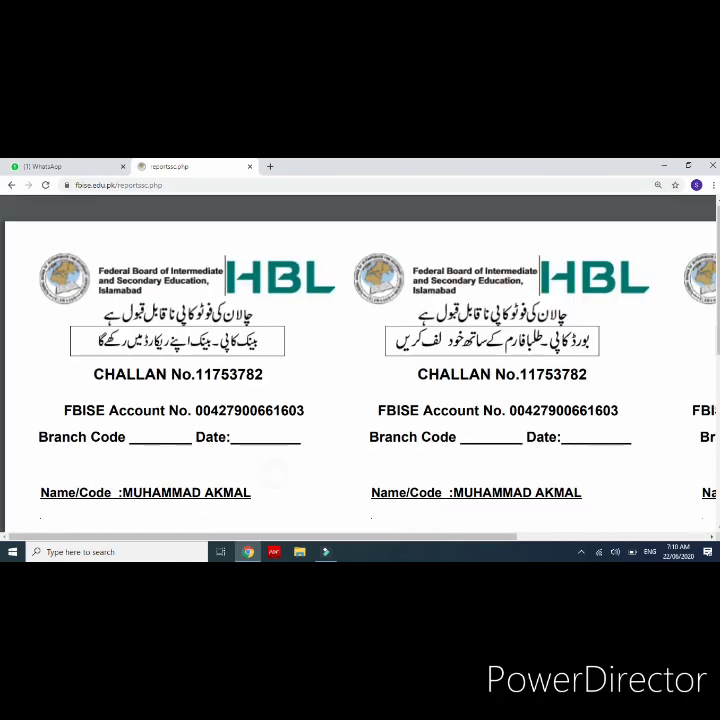
scroll(360, 380, down, 3)
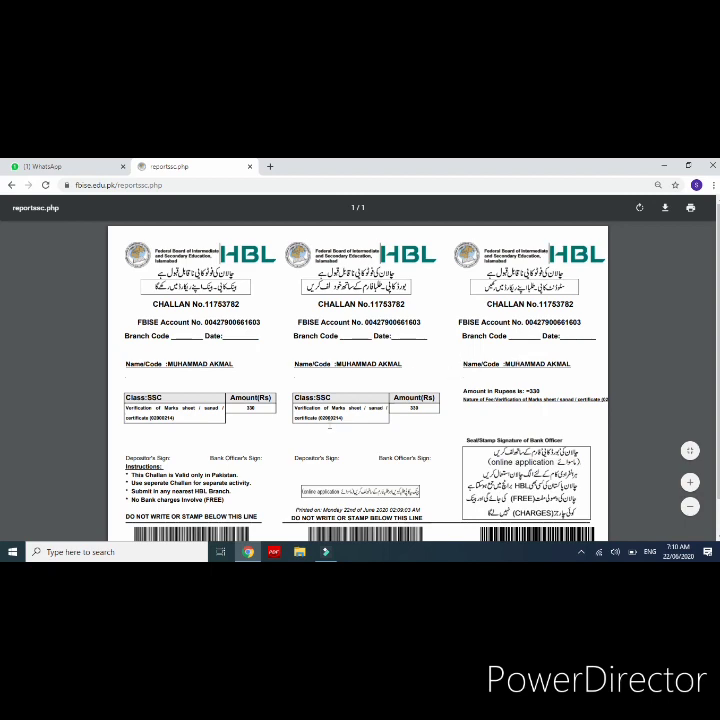
Step: Finish reviewing the challan PDF; Chrome's keyboard help page then opens in a new tab
scroll(420, 422, up, 3)
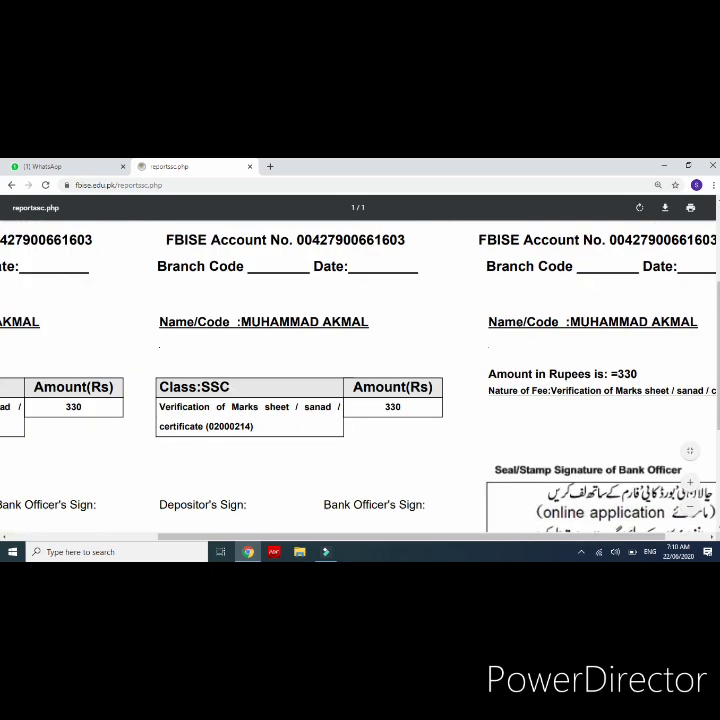
scroll(360, 360, down, 3)
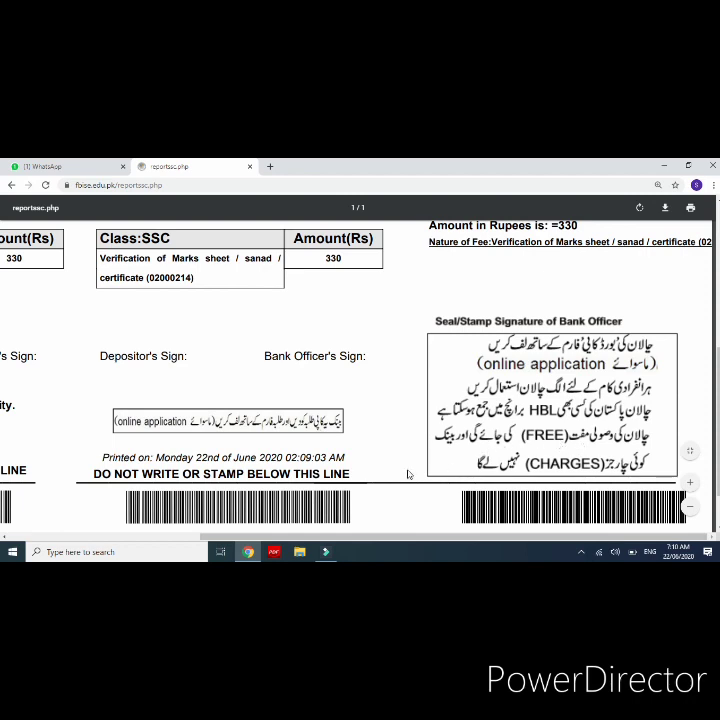
scroll(408, 474, down, 2)
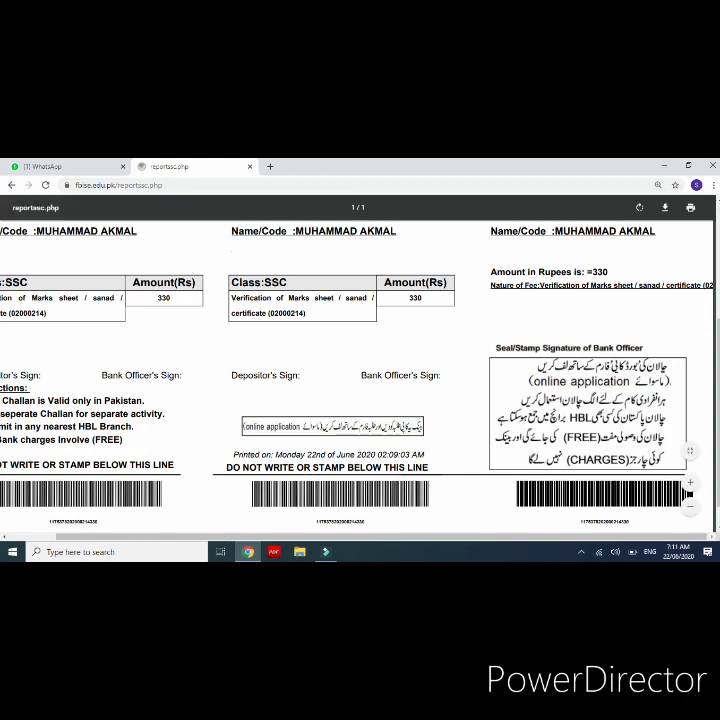
scroll(385, 400, down, 5)
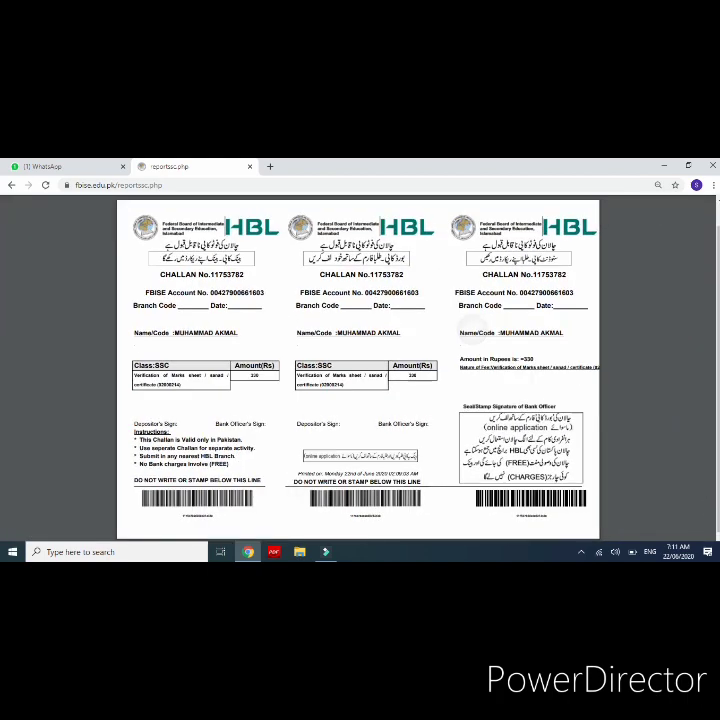
scroll(360, 375, down, 1)
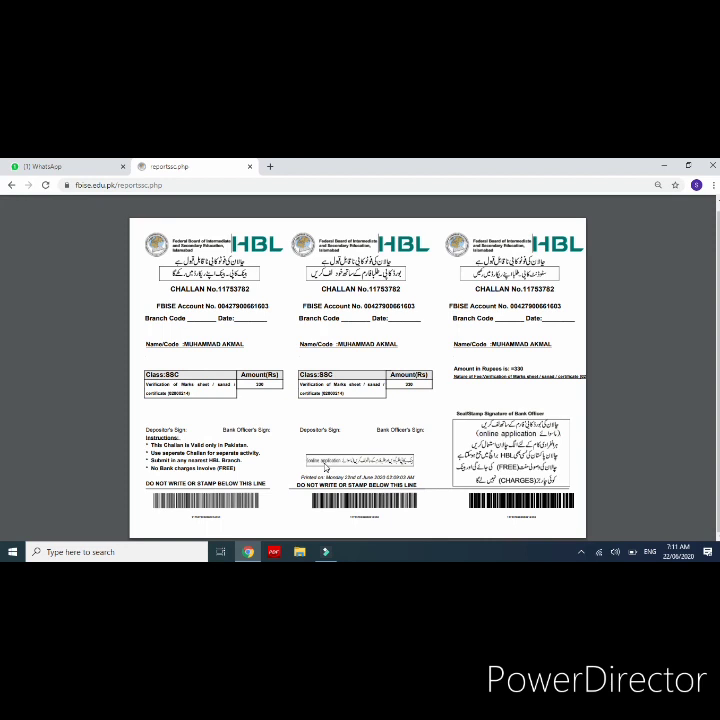
scroll(325, 466, up, 5)
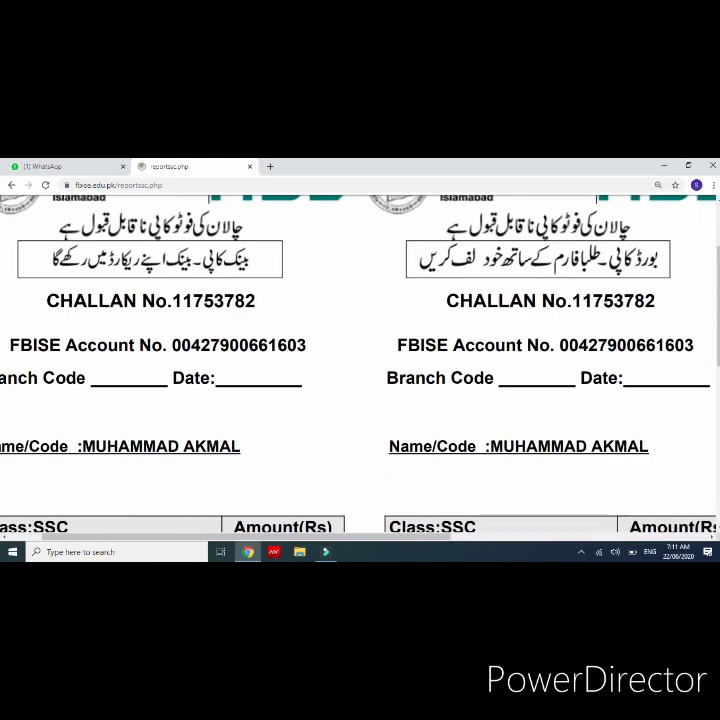
scroll(360, 365, down, 5)
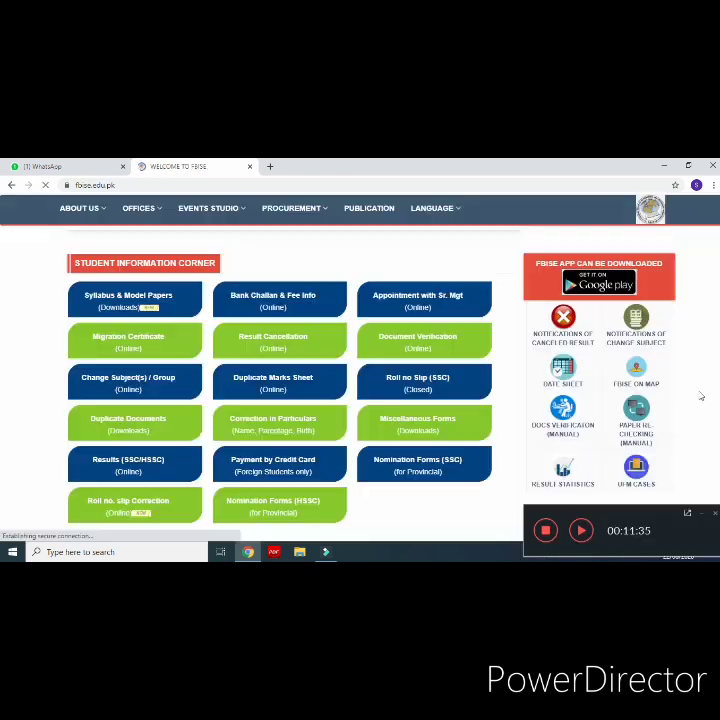
key(F1)
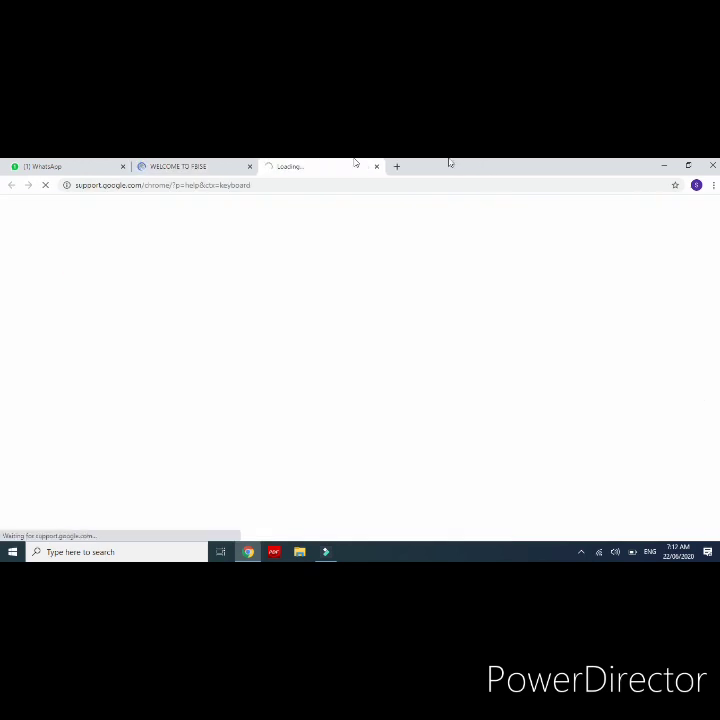
Step: Return to the WELCOME TO FBISE tab and open Document Verification (Online) under Student Information Corner
click(183, 167)
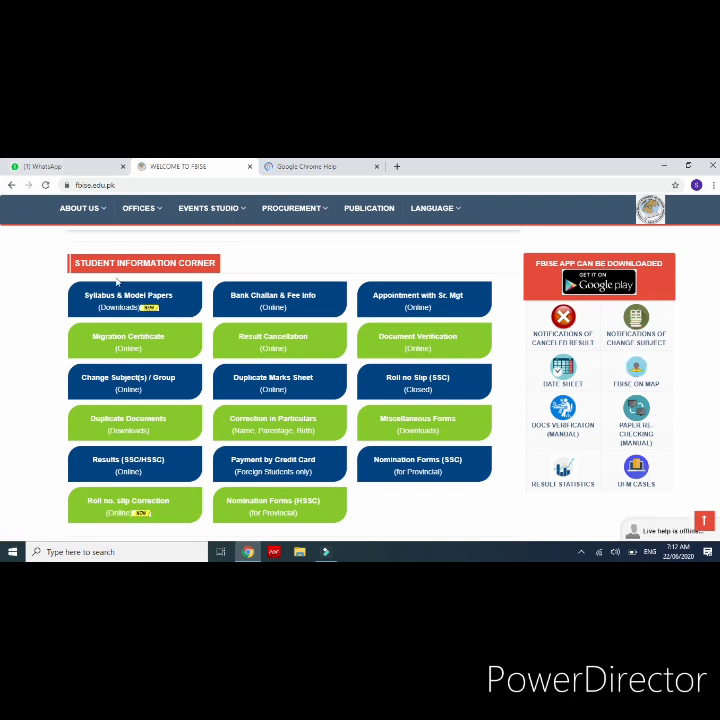
click(419, 340)
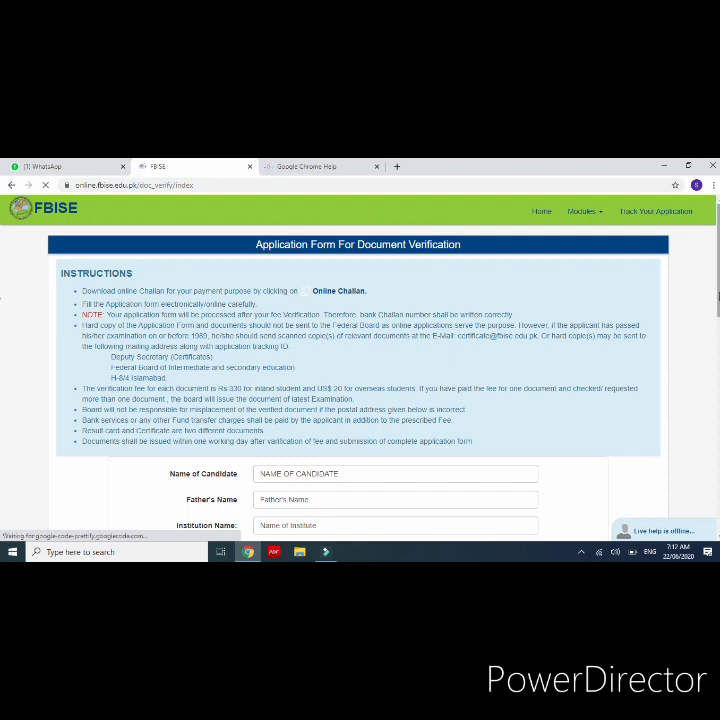
Step: Enter the candidate's full name on the document verification form
drag(716, 296, 716, 340)
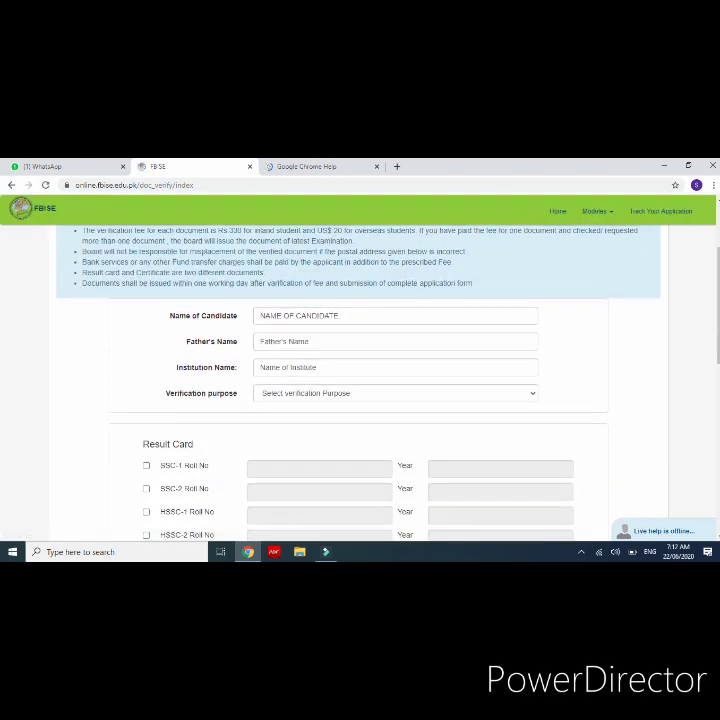
scroll(474, 383, up, 4)
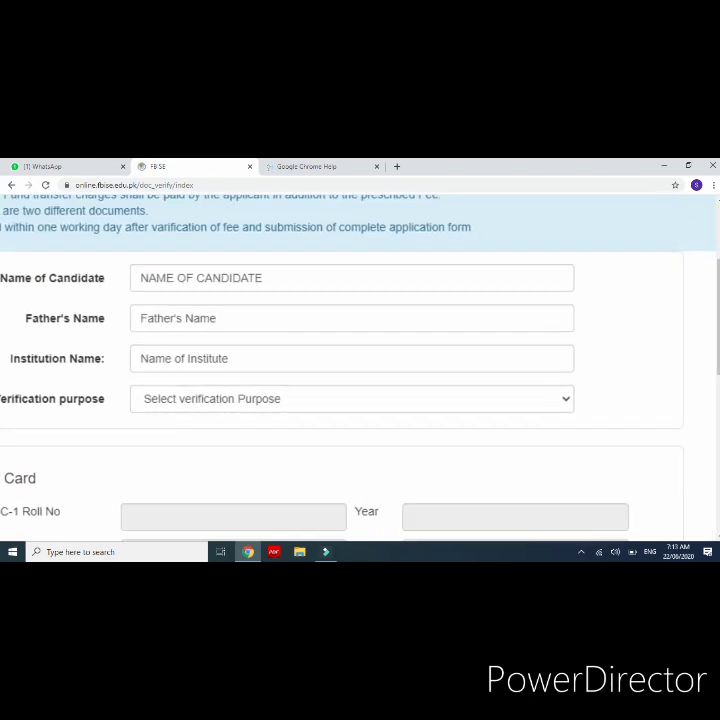
click(348, 278)
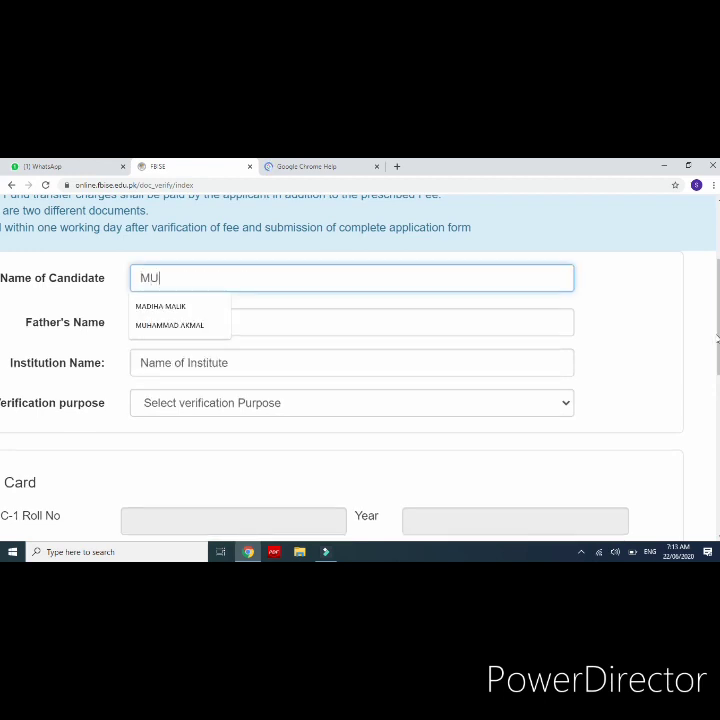
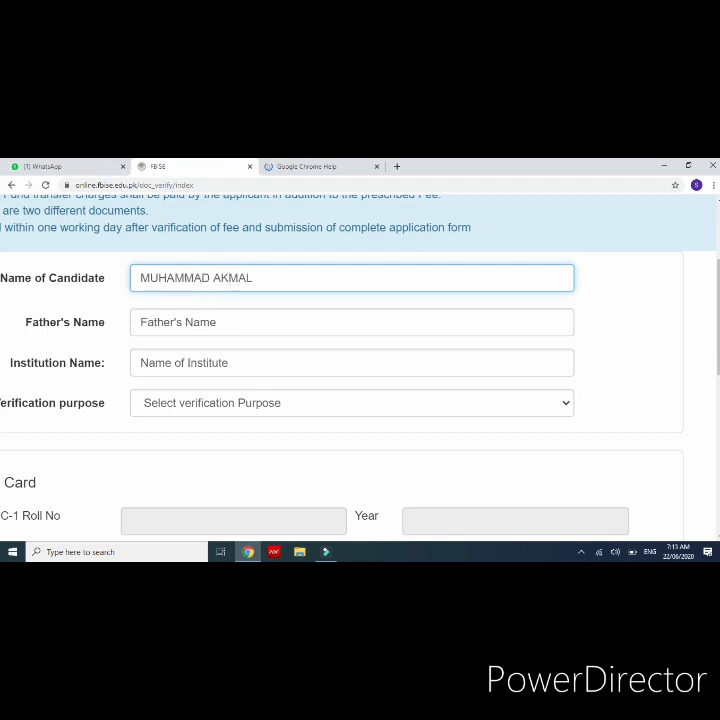
key(ctrl+plus)
key(ctrl+plus)
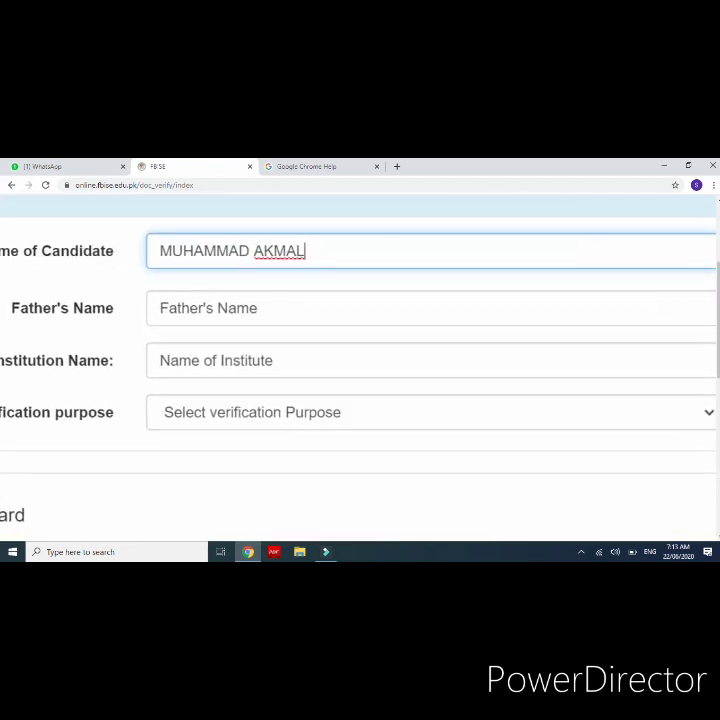
scroll(360, 370, left, 1)
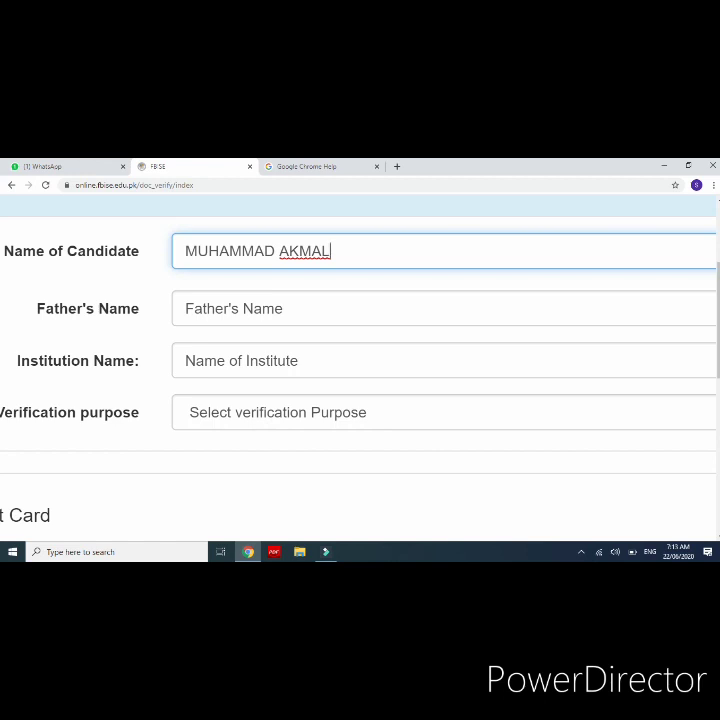
Step: Enter the father's name and set the institution to 'ISLAMABAD MODEL SCHOOL FOR BOYS , G-6 ISLAMABAD'
click(234, 309)
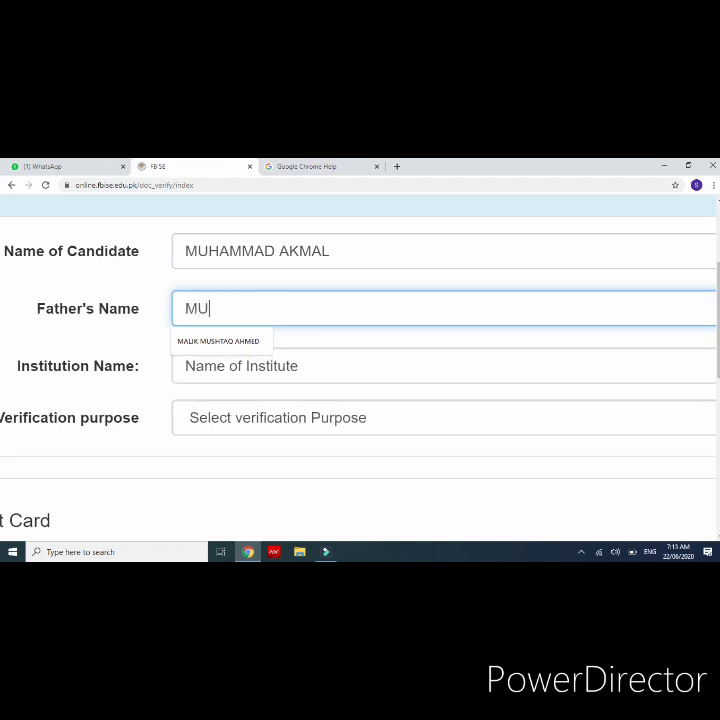
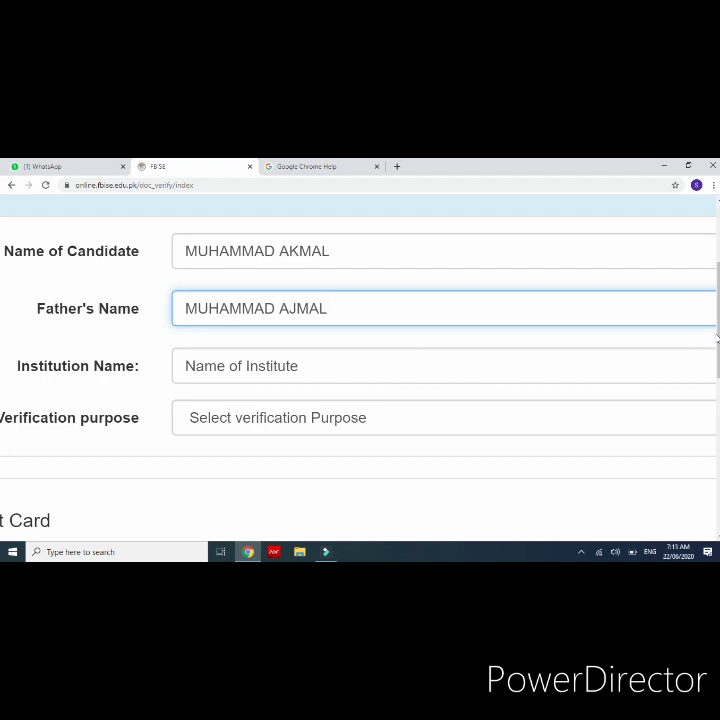
key(Tab)
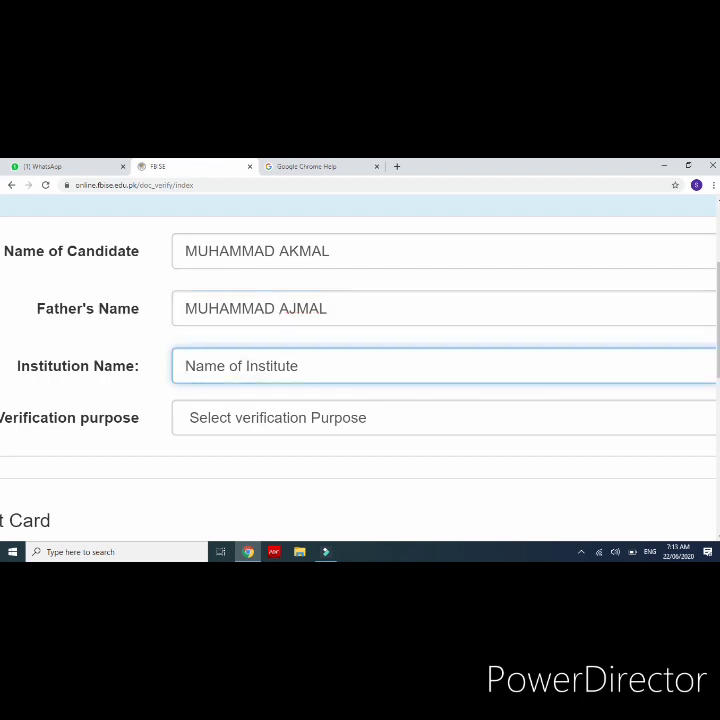
text(P)
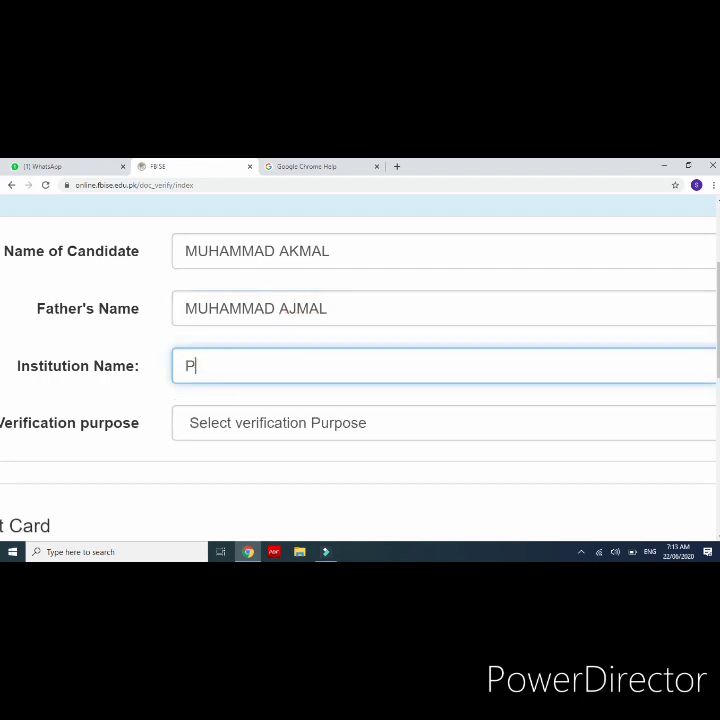
text(RIVATE CANDIDATE)
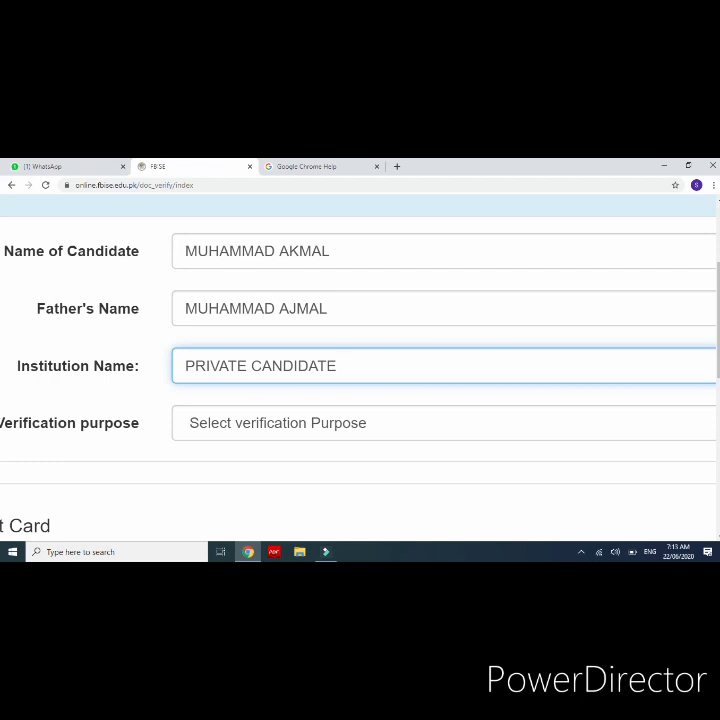
key(BackSpace)
key(BackSpace)
key(BackSpace)
key(BackSpace)
key(BackSpace)
key(BackSpace)
key(BackSpace)
key(BackSpace)
key(BackSpace)
key(BackSpace)
key(BackSpace)
key(BackSpace)
key(BackSpace)
key(BackSpace)
key(BackSpace)
key(BackSpace)
key(BackSpace)
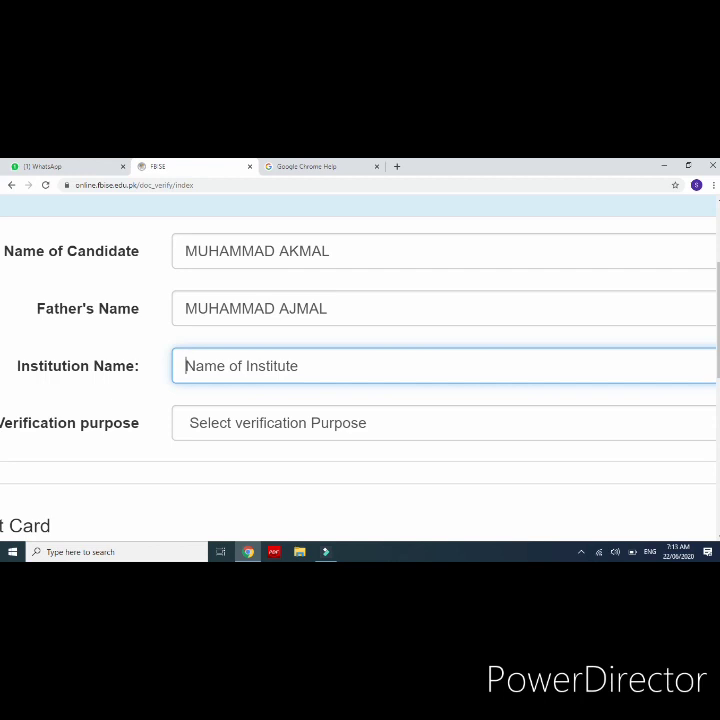
text(ISLAMA)
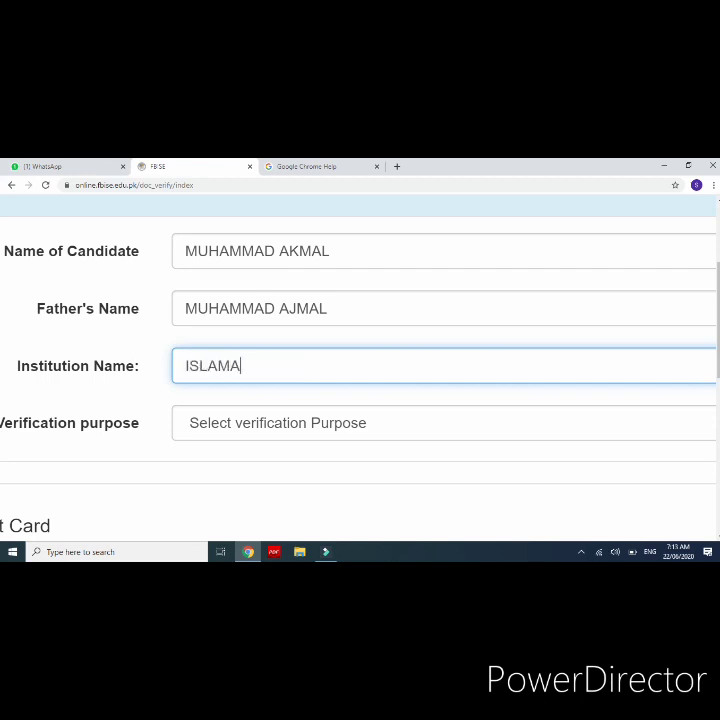
text(BAD MODEL SCH)
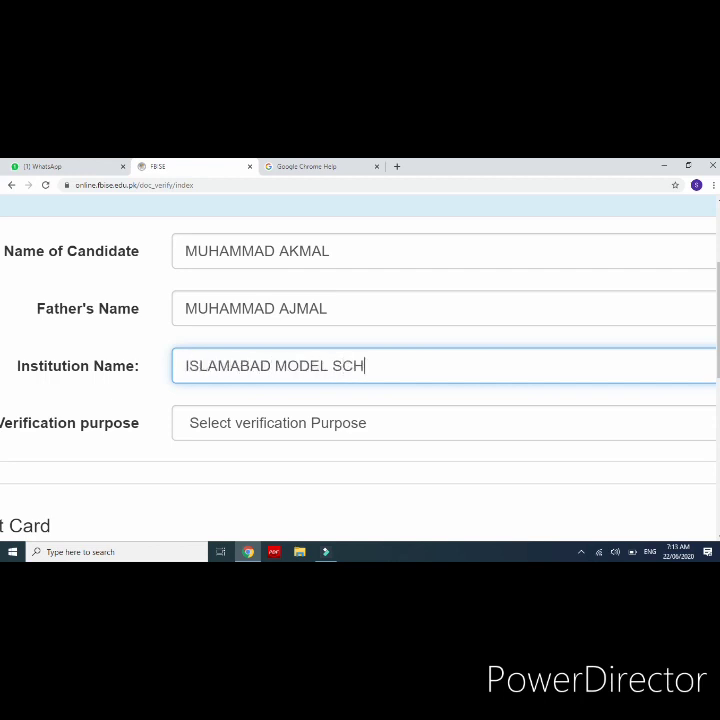
text(OOL FOR BO)
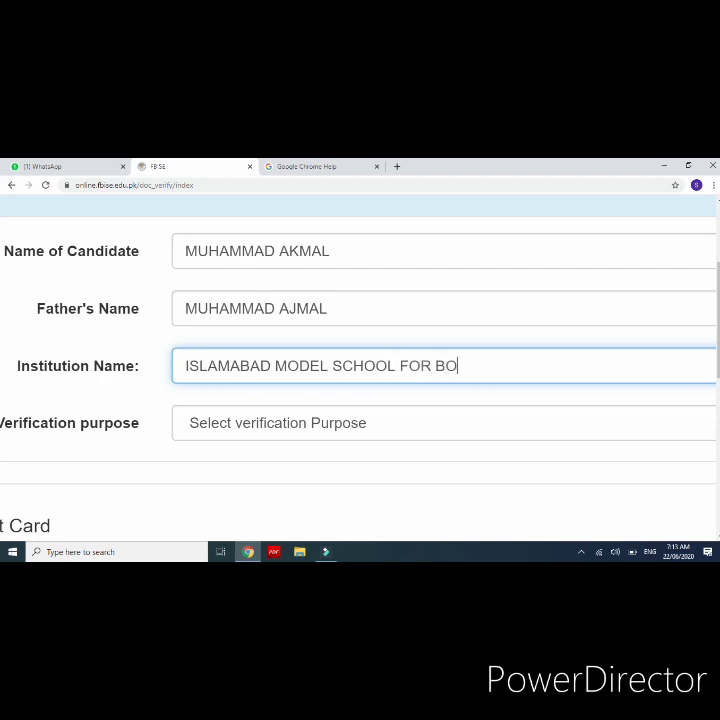
text(YS , G-6 ISLAMABAD)
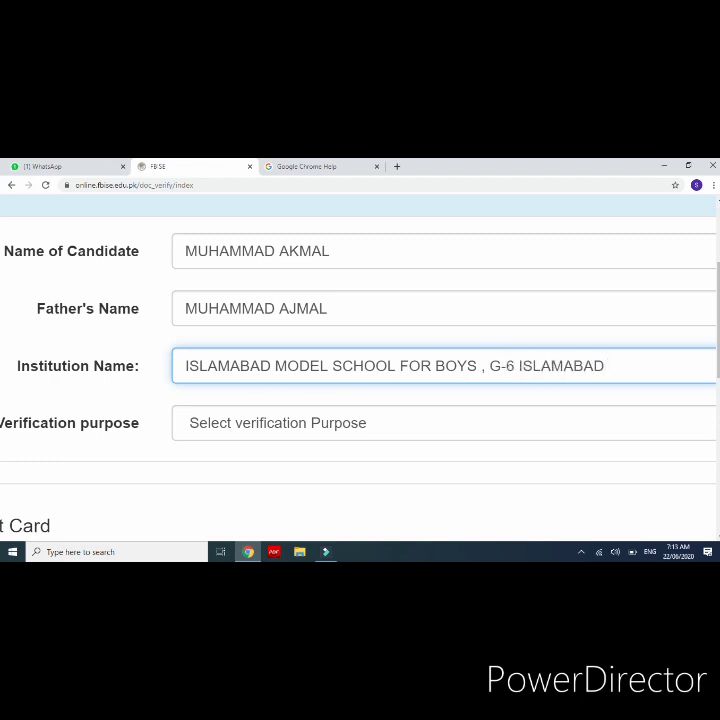
key(ctrl+minus)
key(ctrl+minus)
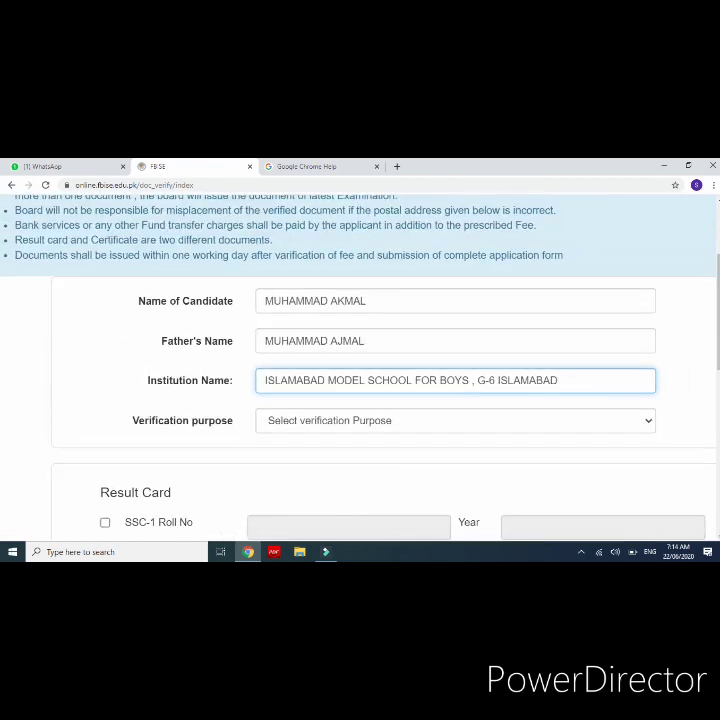
Step: Display the Verification purpose dropdown's list of options
click(475, 421)
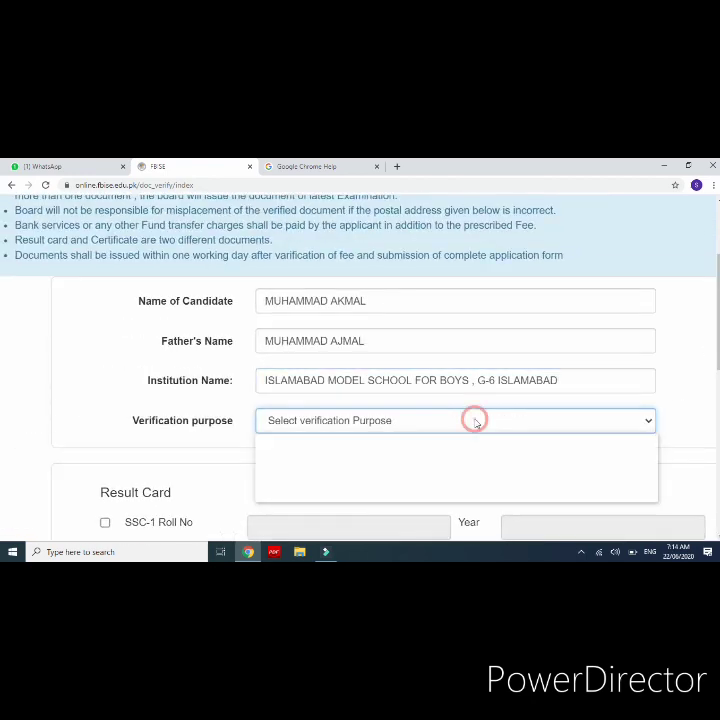
scroll(474, 419, down, 1)
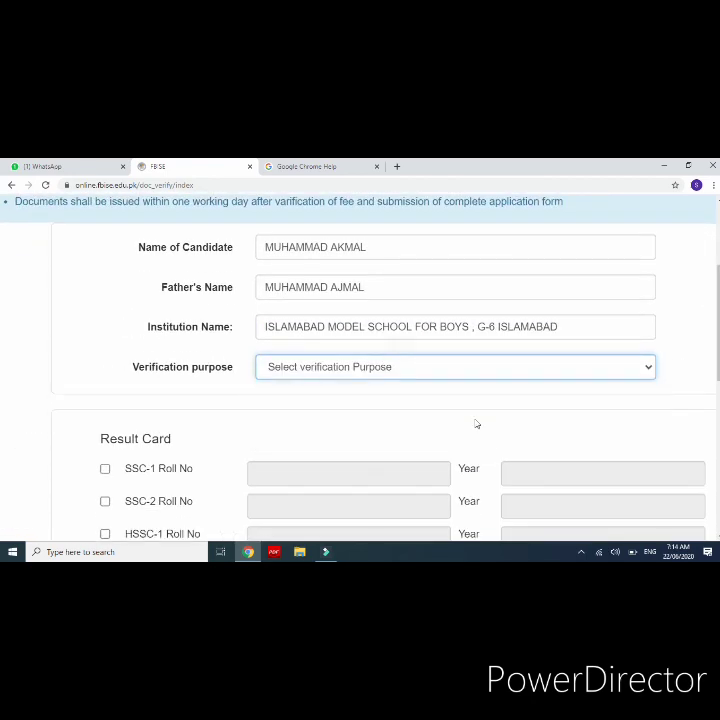
scroll(476, 423, up, 5)
click(165, 338)
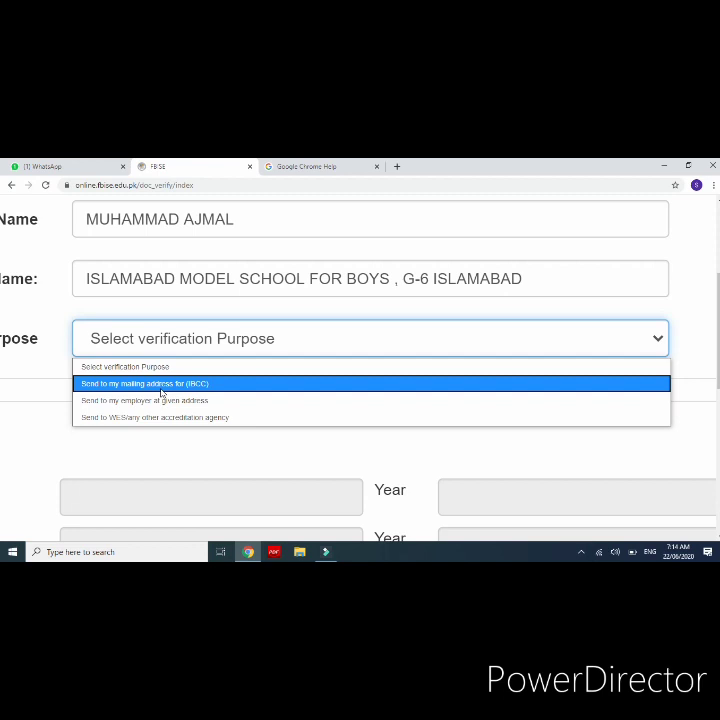
Step: Choose 'Send to my mailing address for (IBCC)' from the Verification purpose list
scroll(161, 393, up, 3)
click(150, 325)
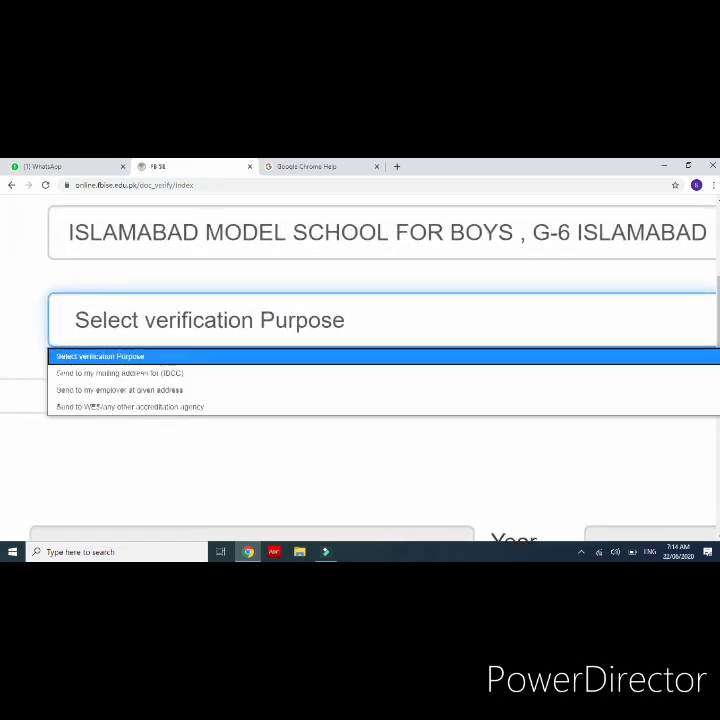
scroll(160, 325, left, 1)
click(160, 325)
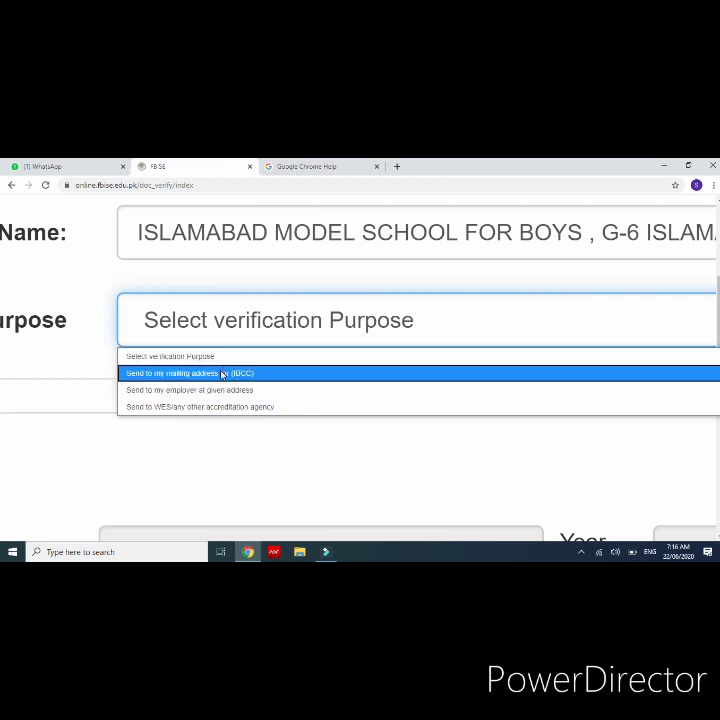
click(221, 373)
key(ctrl+minus)
key(ctrl+minus)
key(ctrl+minus)
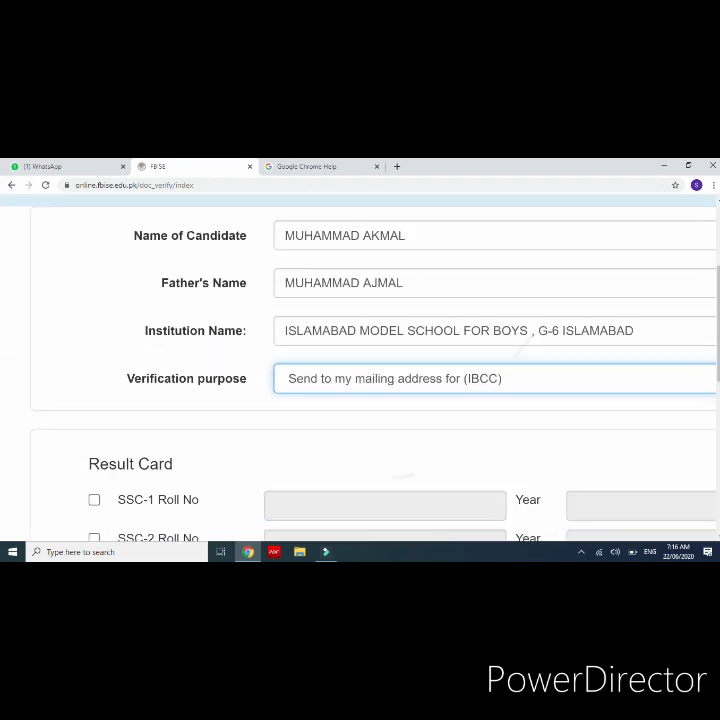
scroll(400, 360, down, 2)
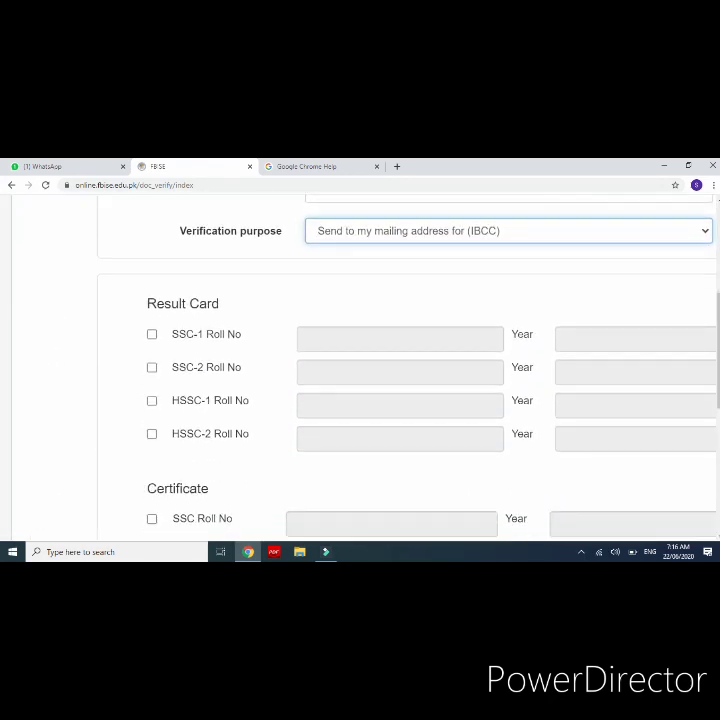
scroll(360, 360, right, 2)
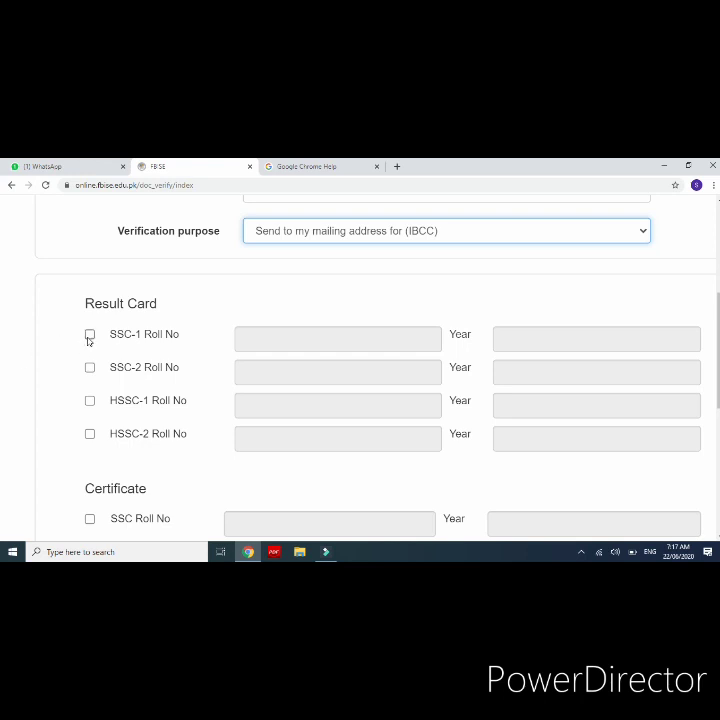
key(ctrl+plus)
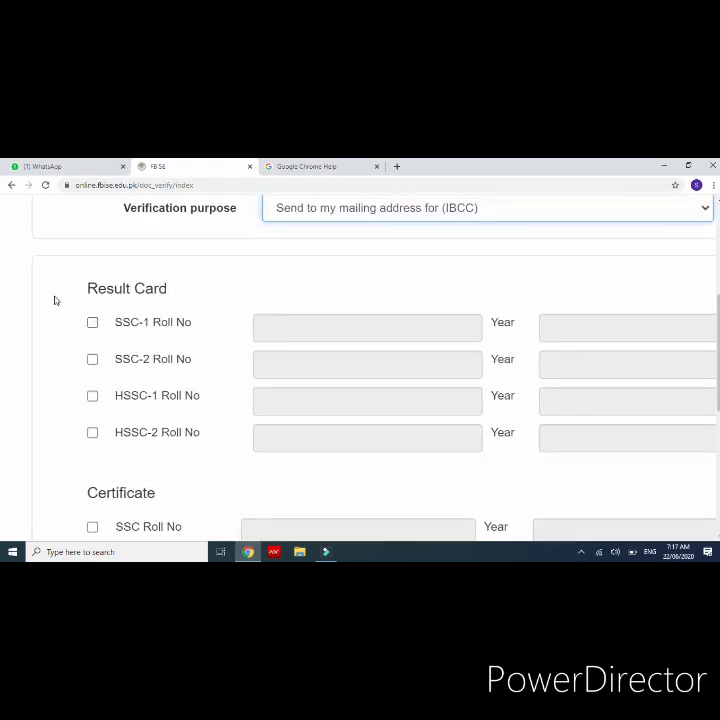
click(91, 324)
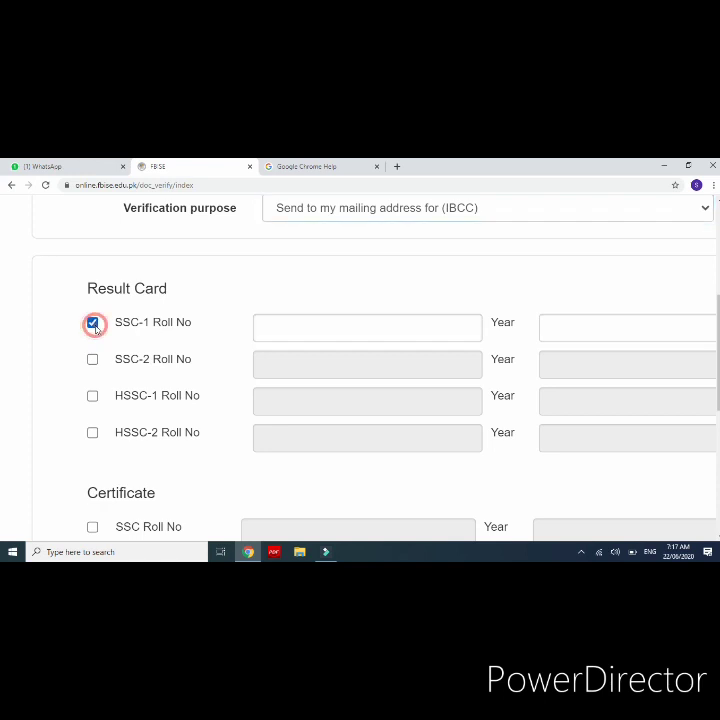
click(434, 335)
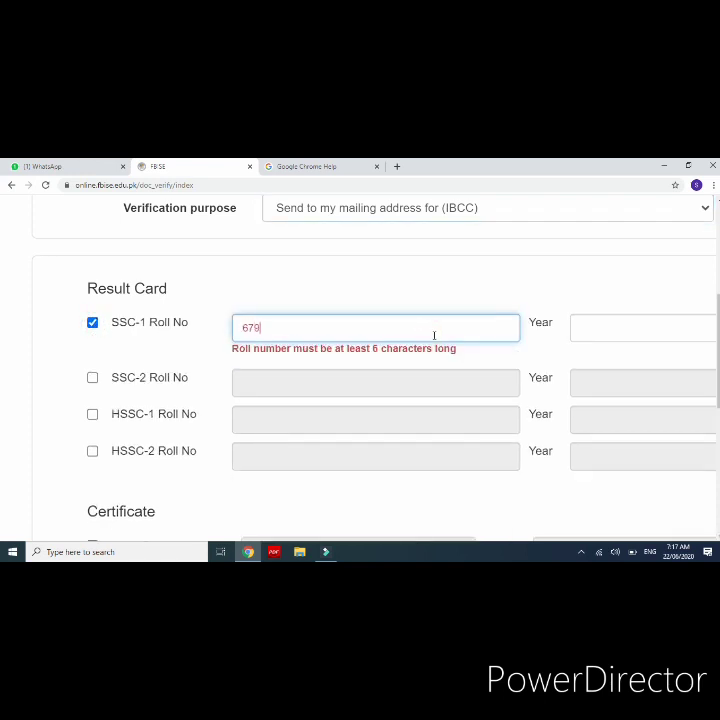
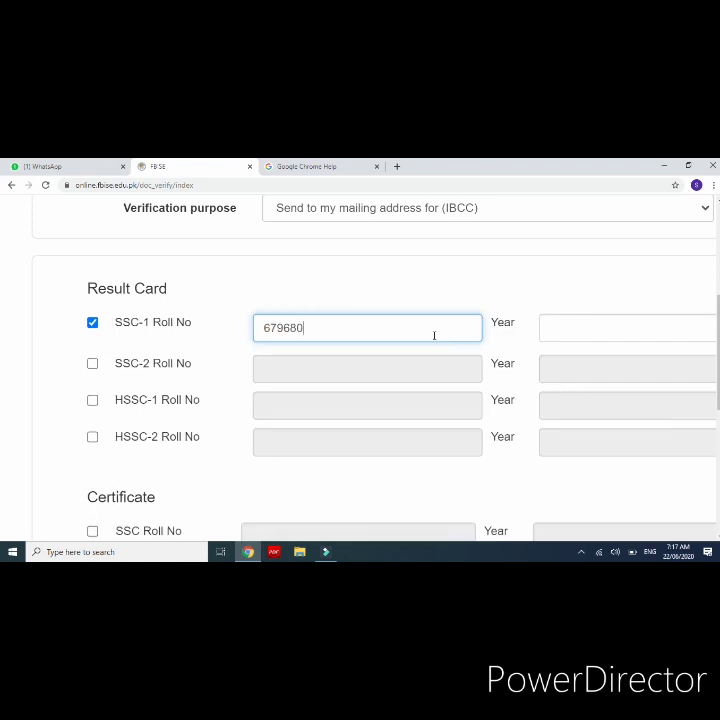
key(Tab)
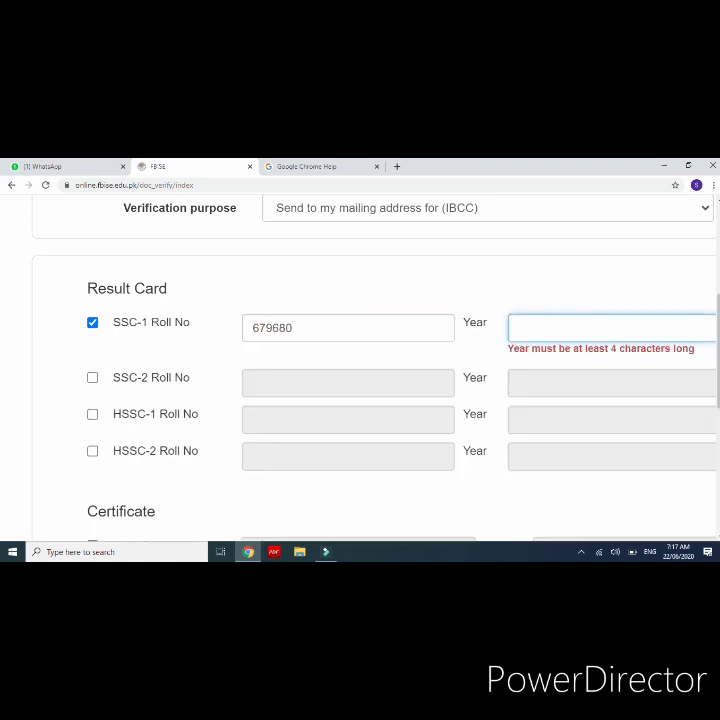
text(2007)
key(BackSpace)
key(BackSpace)
key(BackSpace)
key(BackSpace)
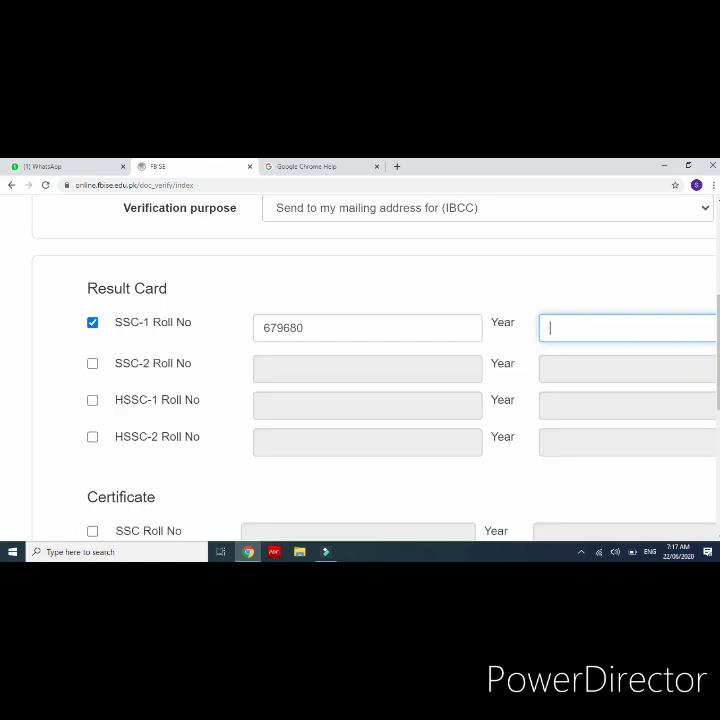
click(300, 328)
key(BackSpace)
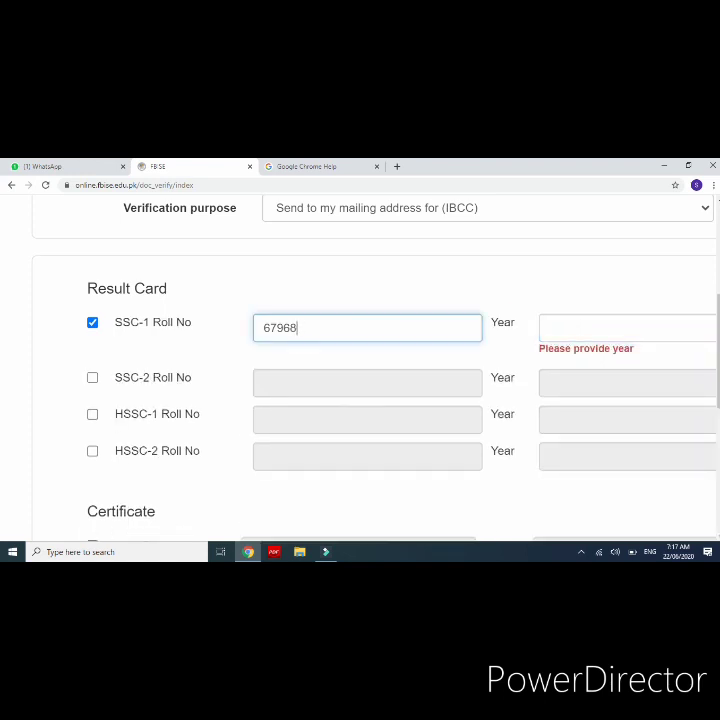
key(BackSpace)
key(BackSpace)
key(BackSpace)
key(BackSpace)
key(BackSpace)
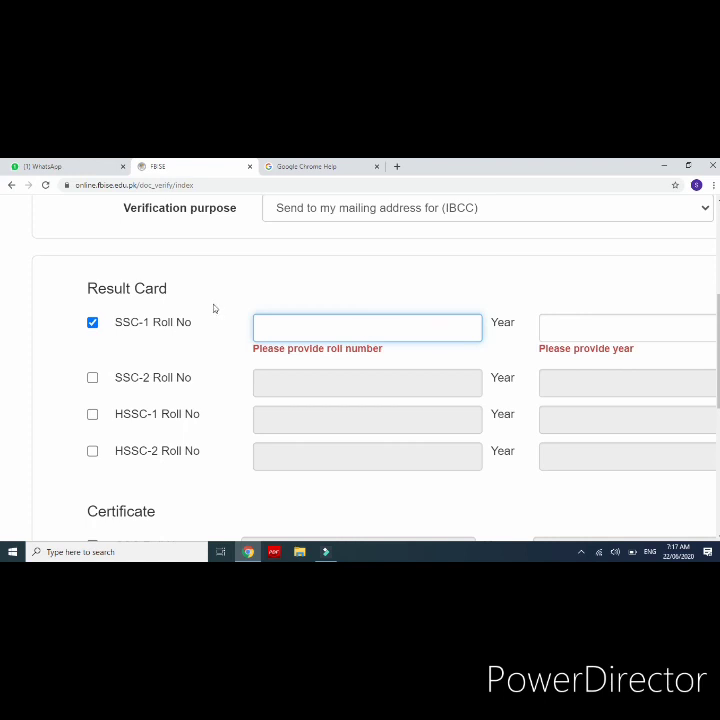
click(92, 322)
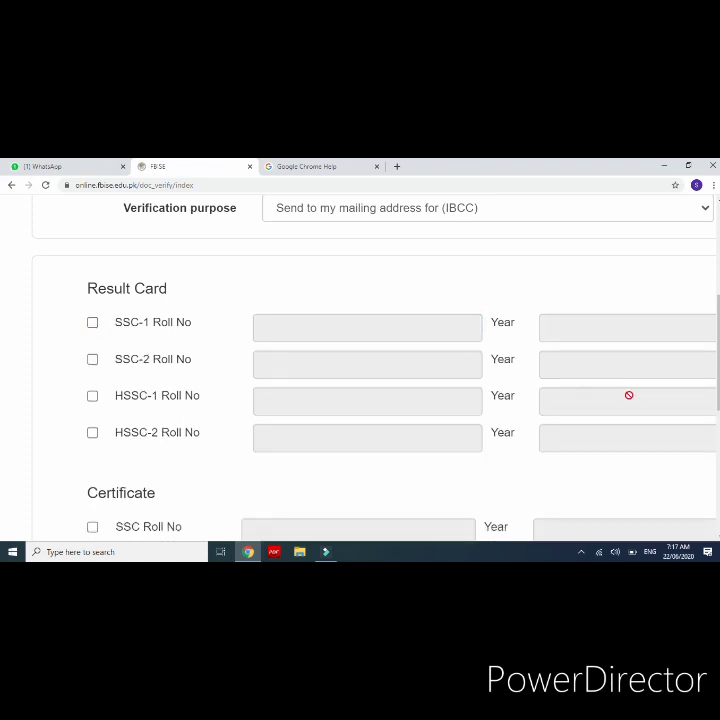
scroll(615, 376, down, 3)
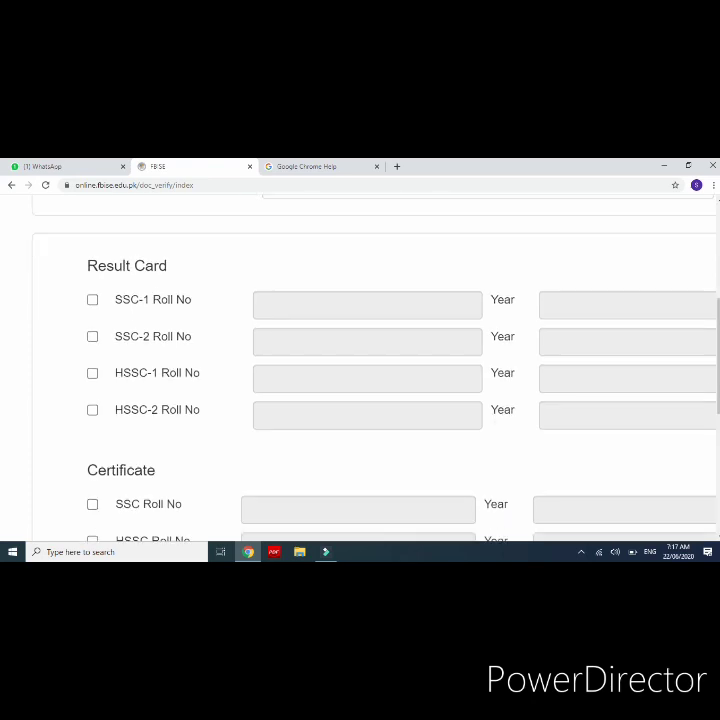
Step: Tick SSC Roll No under Certificate and enter the candidate's roll number with year 2014
key(ctrl+minus)
key(ctrl+minus)
scroll(442, 318, down, 2)
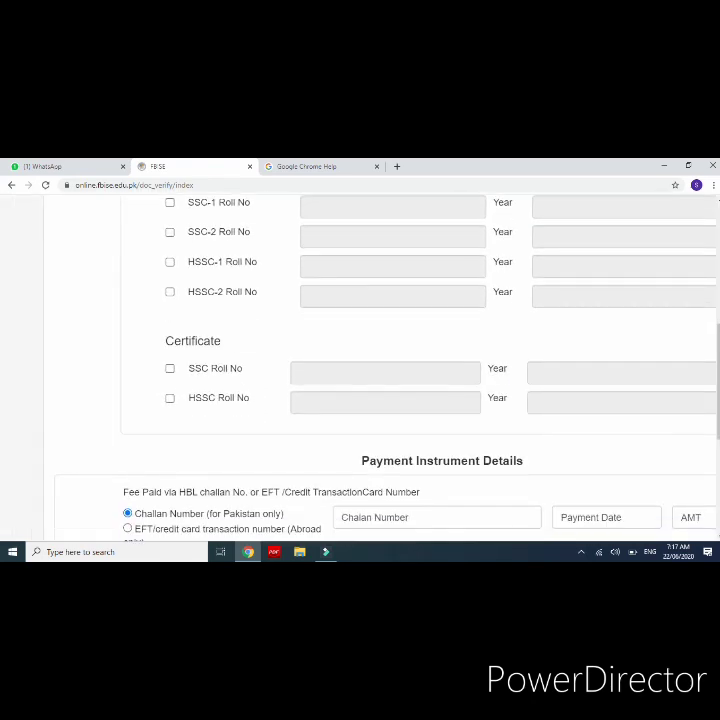
scroll(442, 322, right, 2)
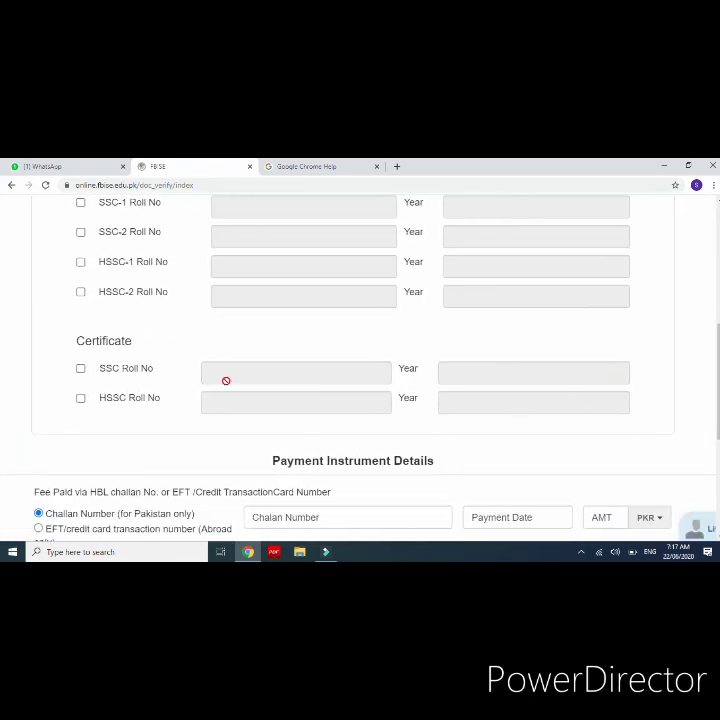
scroll(86, 380, up, 2)
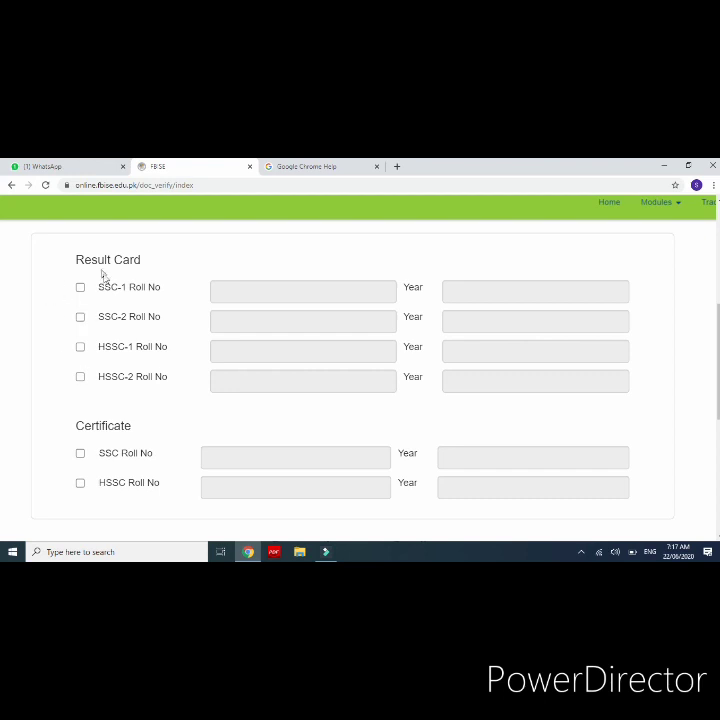
click(81, 455)
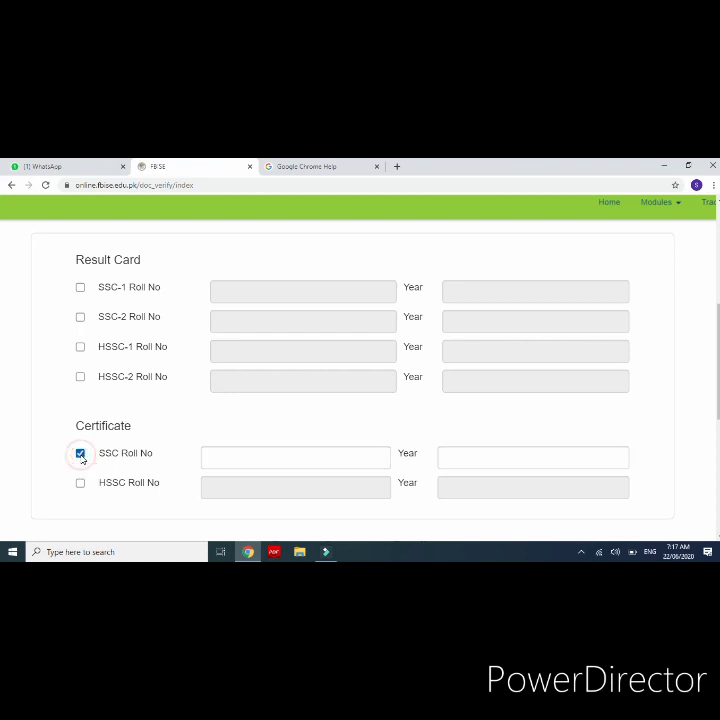
click(235, 463)
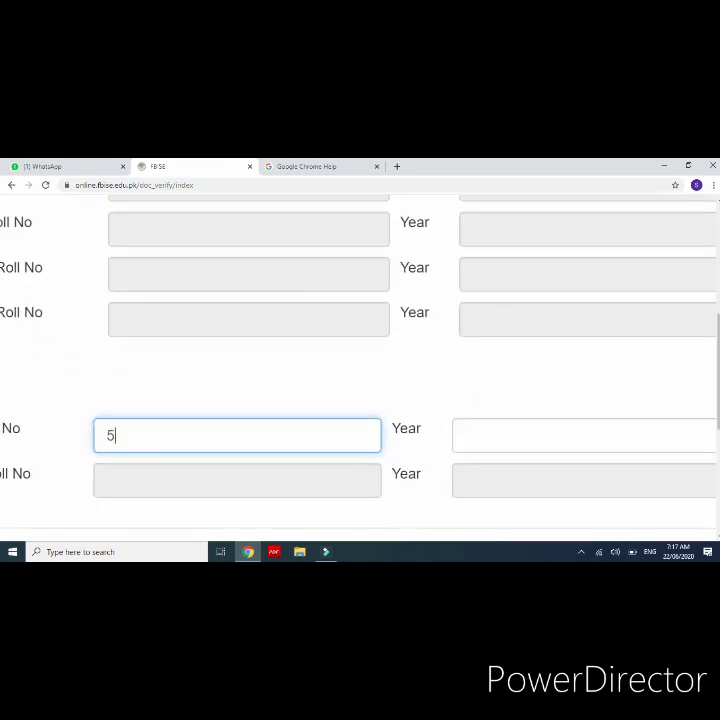
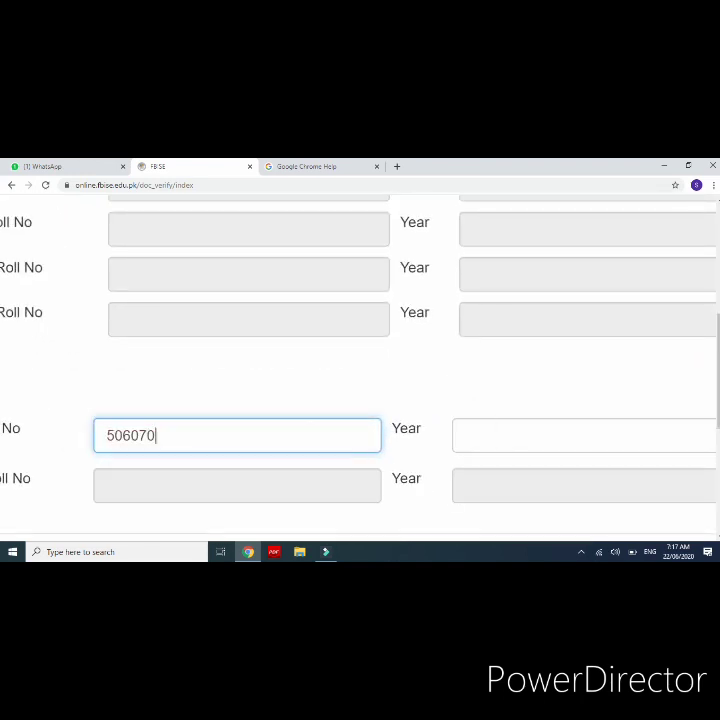
click(519, 431)
text(2)
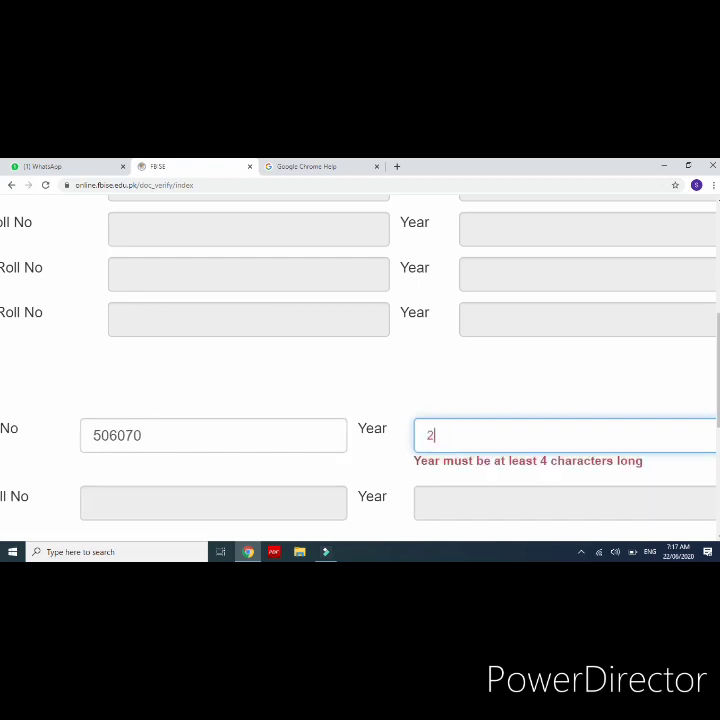
text(014)
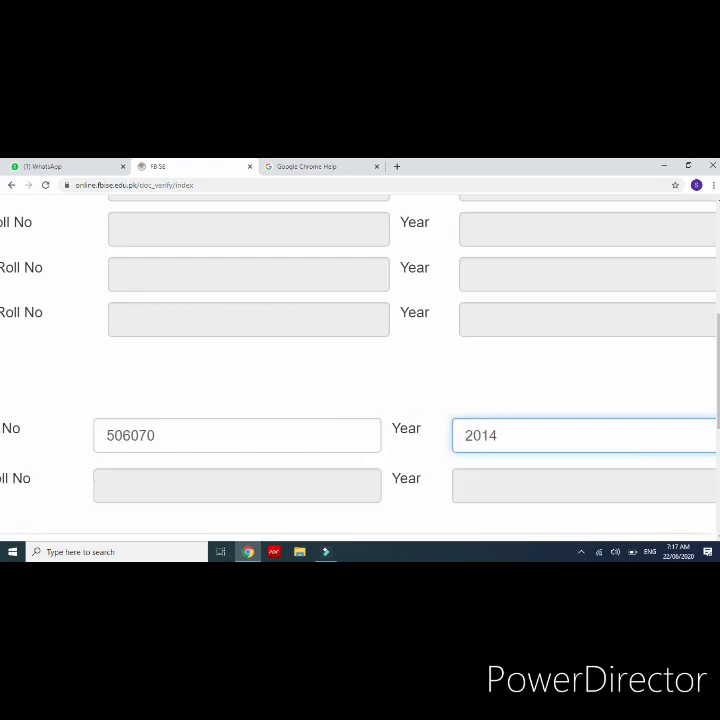
key(ctrl+0)
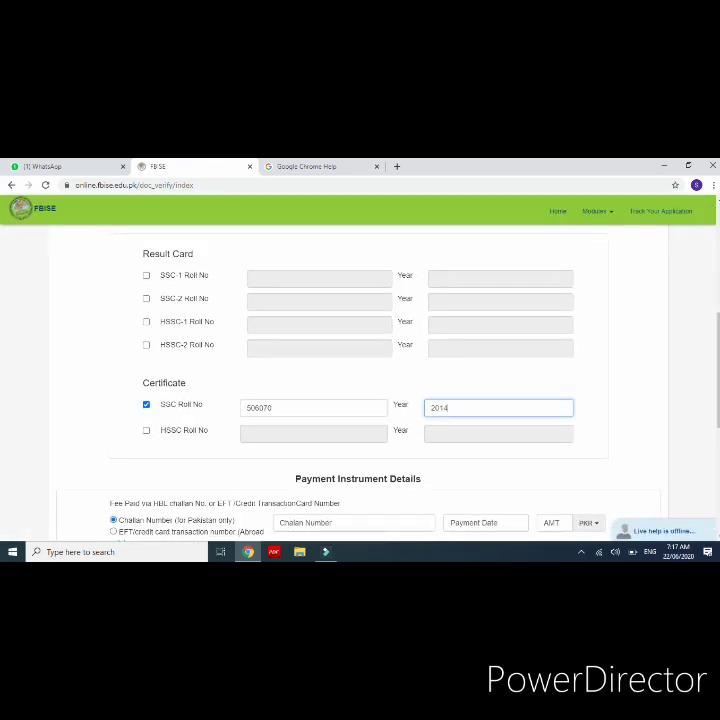
Step: Enter the challan number and set the payment date to 18 June 2020
scroll(267, 467, down, 2)
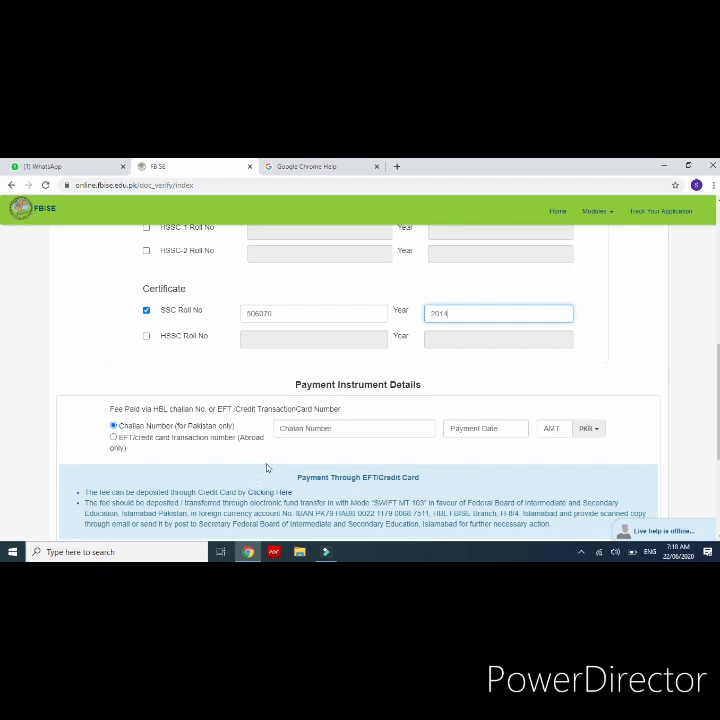
click(293, 430)
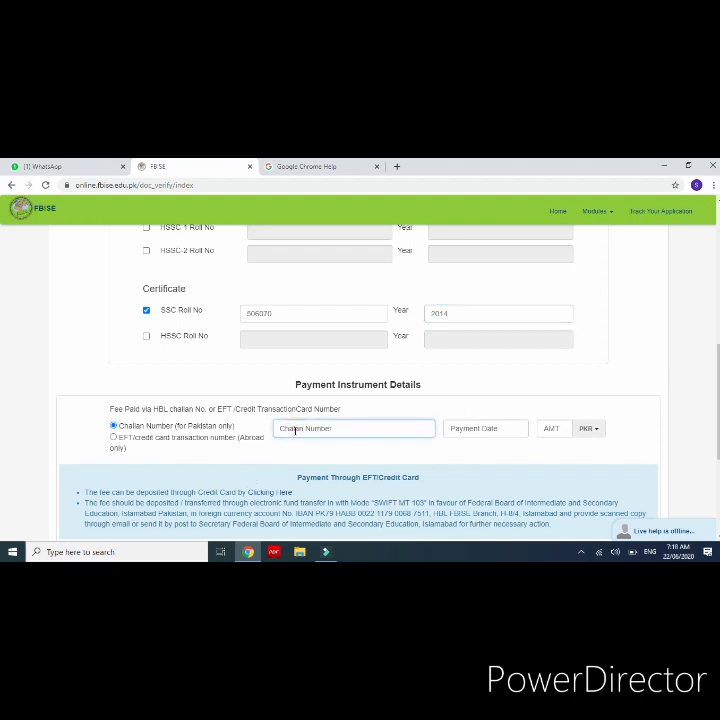
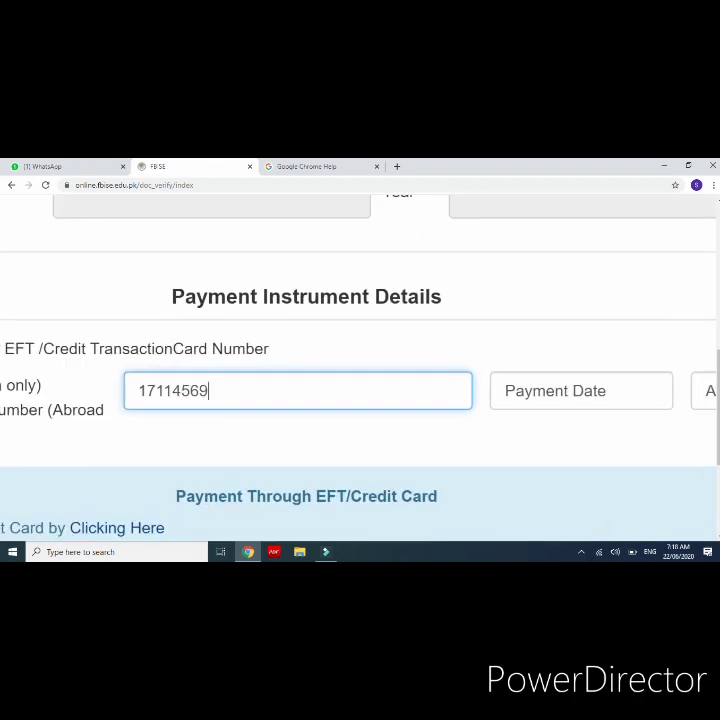
click(570, 391)
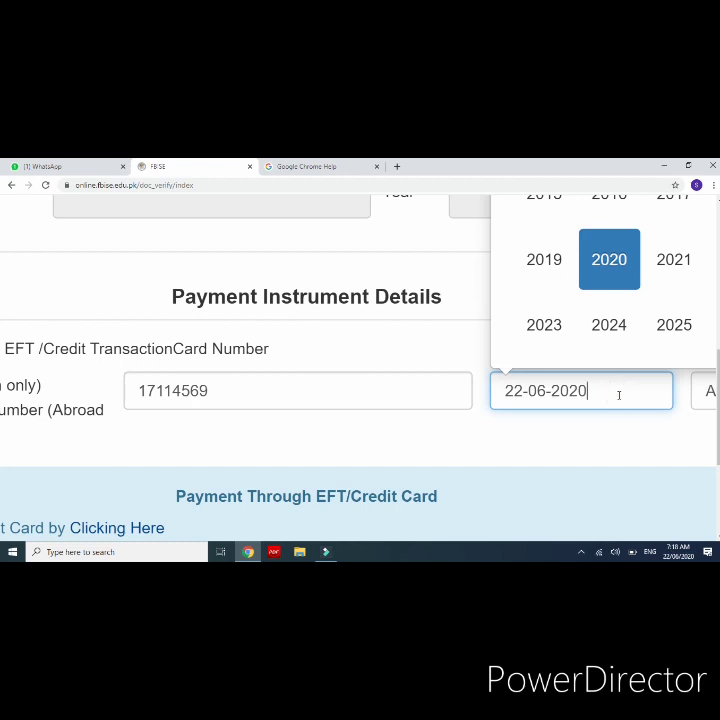
scroll(619, 395, right, 2)
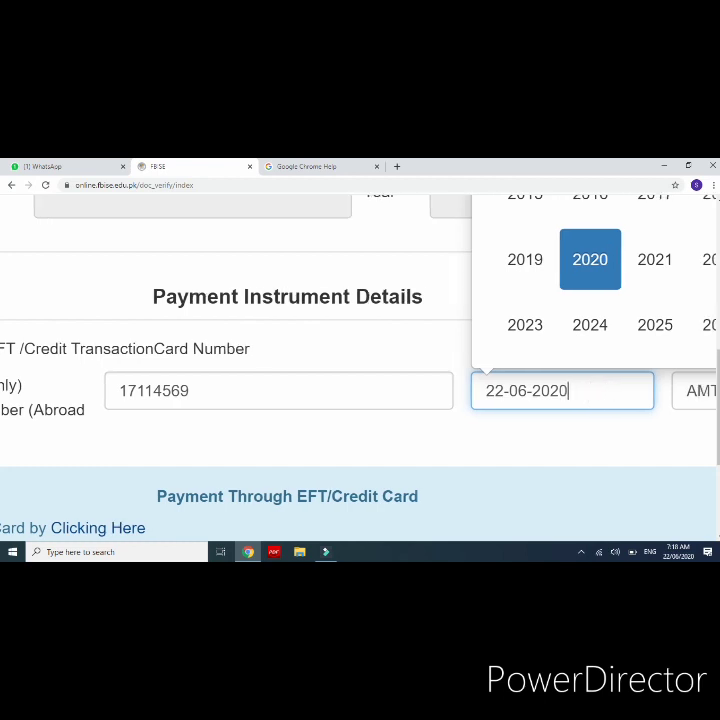
scroll(619, 395, up, 1)
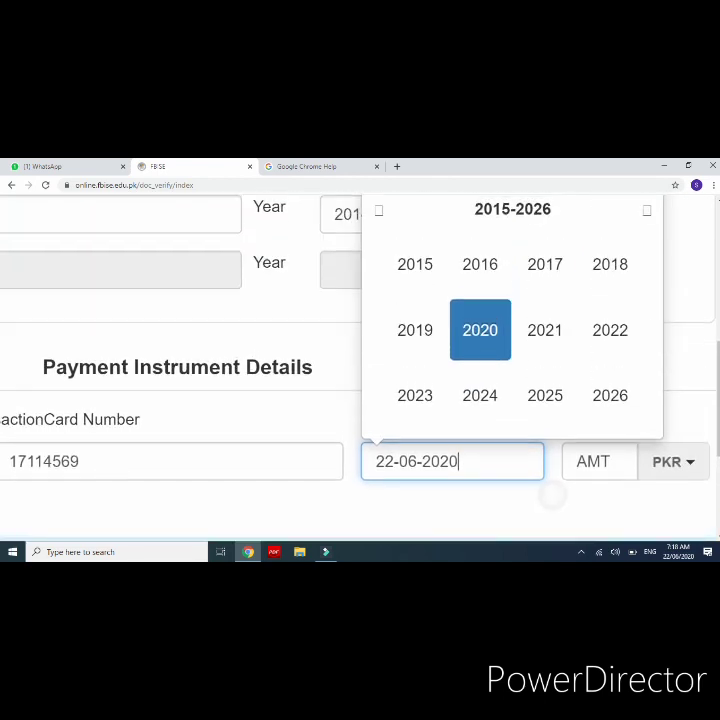
click(469, 344)
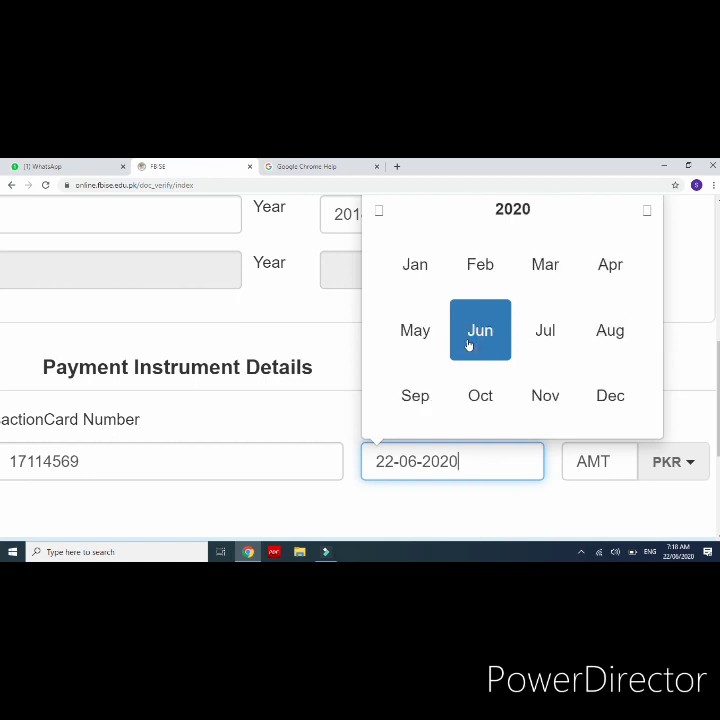
click(469, 344)
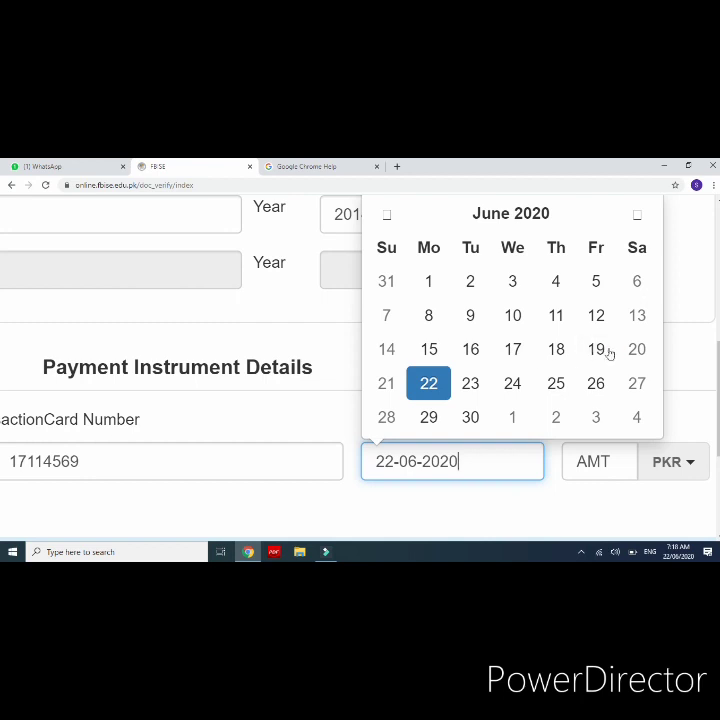
click(557, 350)
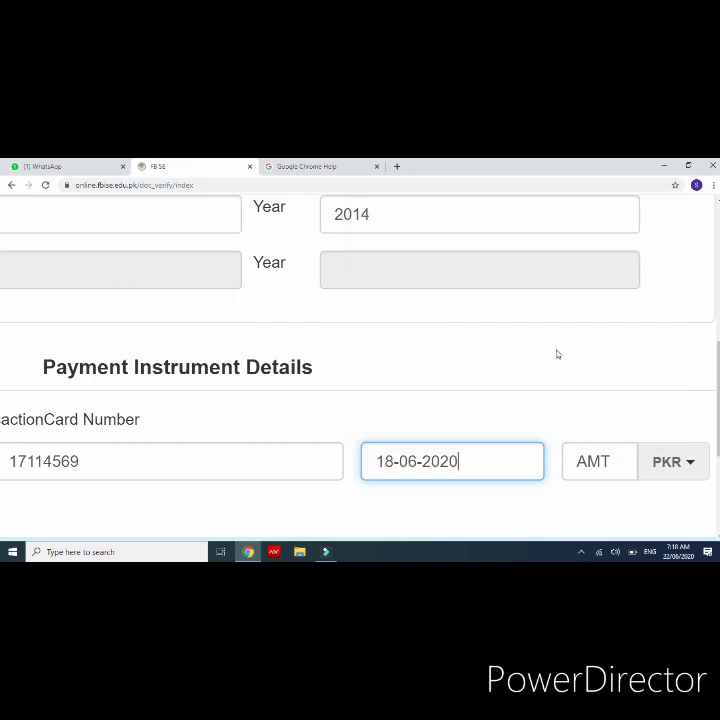
Step: Enter 330 as the amount paid, keeping PKR as the currency
click(590, 461)
text(33)
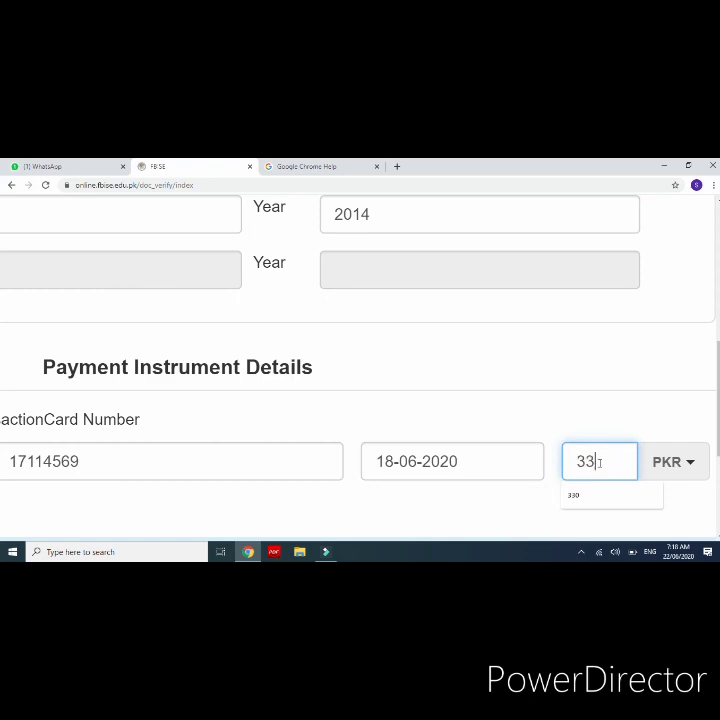
text(0)
key(ctrl+minus)
key(ctrl+minus)
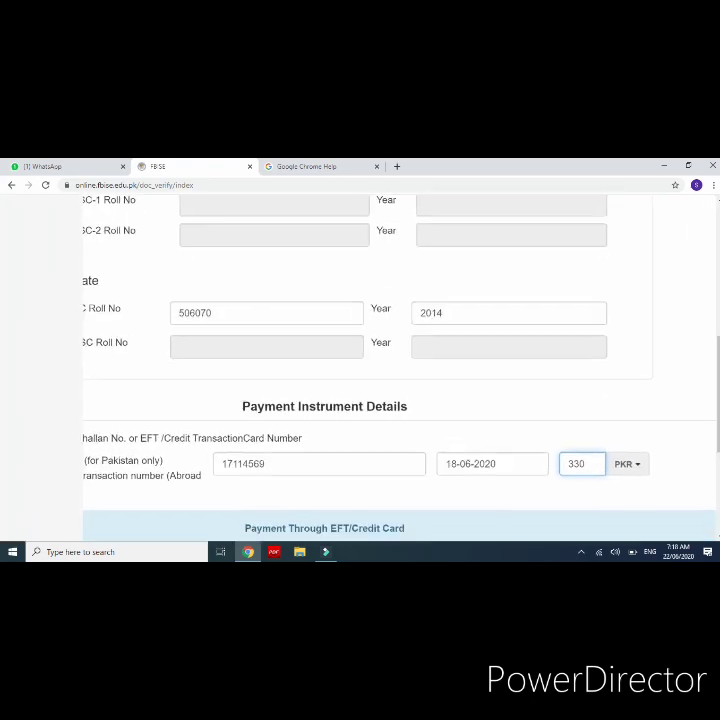
key(ctrl+plus)
key(ctrl+plus)
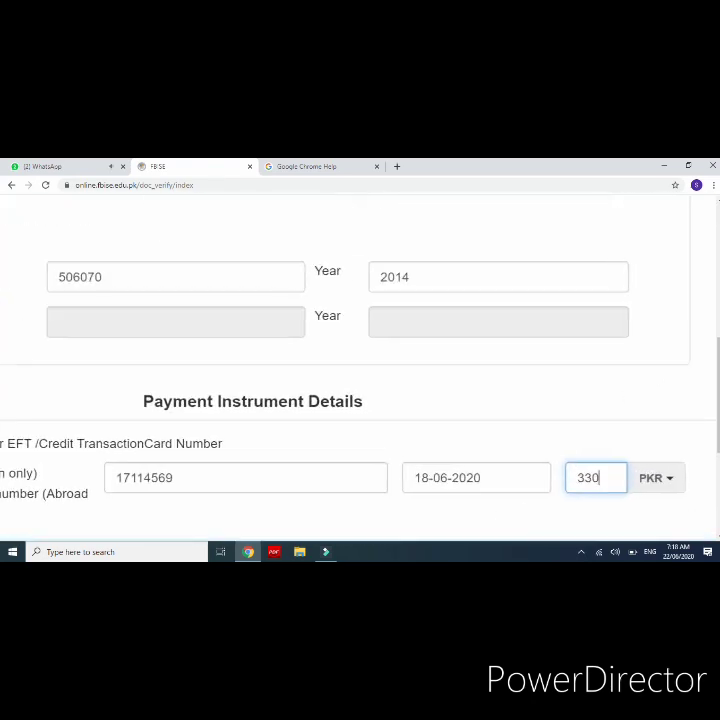
click(643, 487)
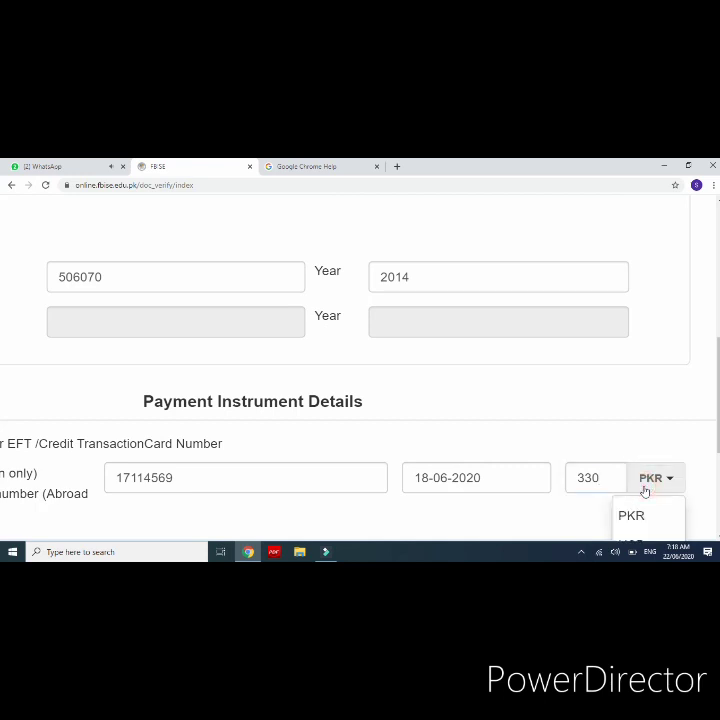
scroll(360, 400, down, 1)
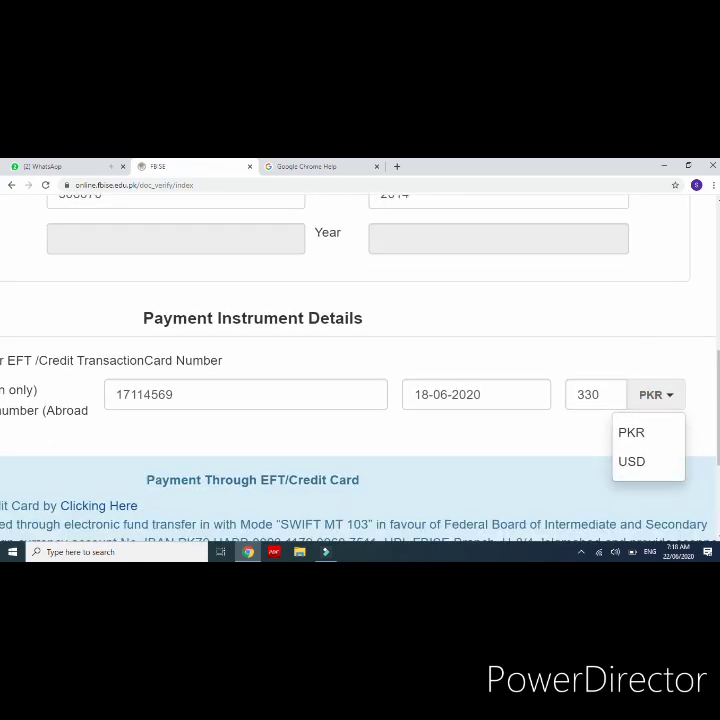
click(648, 428)
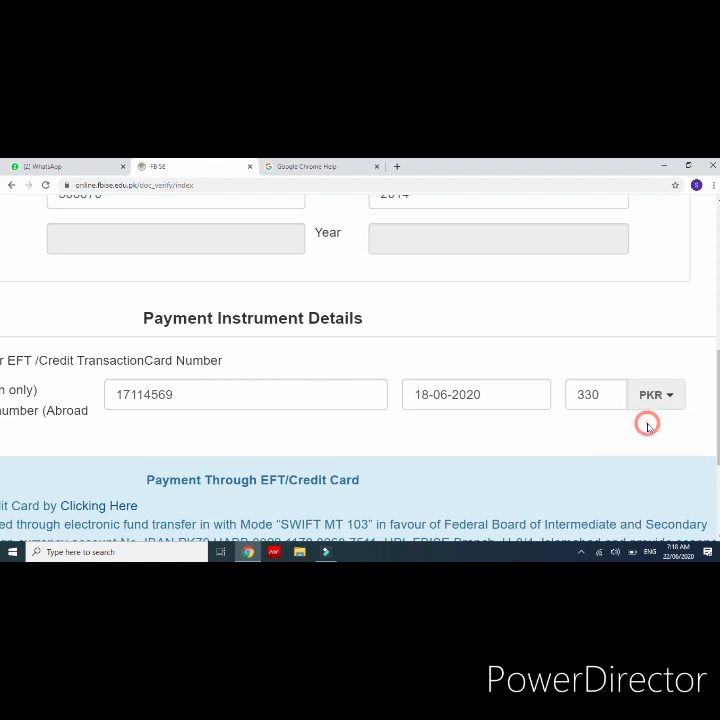
scroll(649, 427, left, 3)
key(ctrl+minus)
key(ctrl+minus)
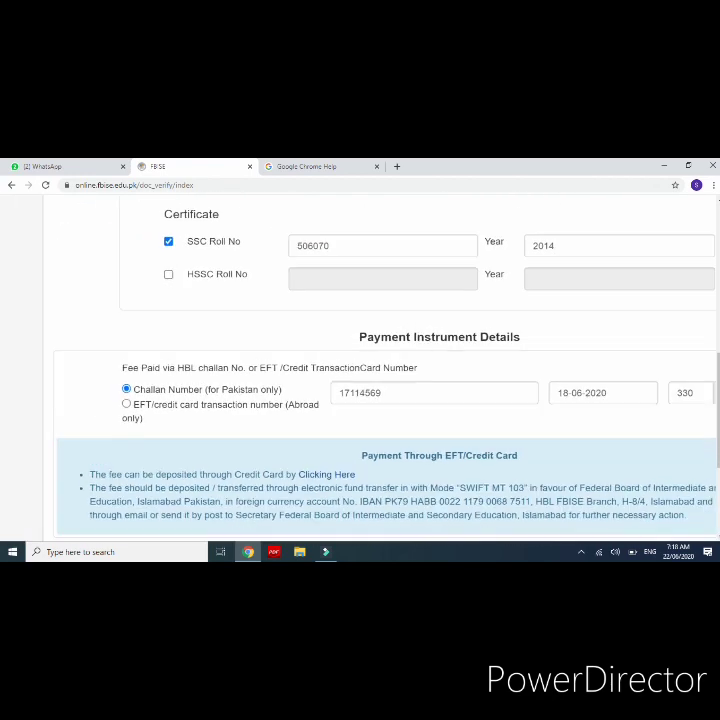
key(ctrl+plus)
key(ctrl+plus)
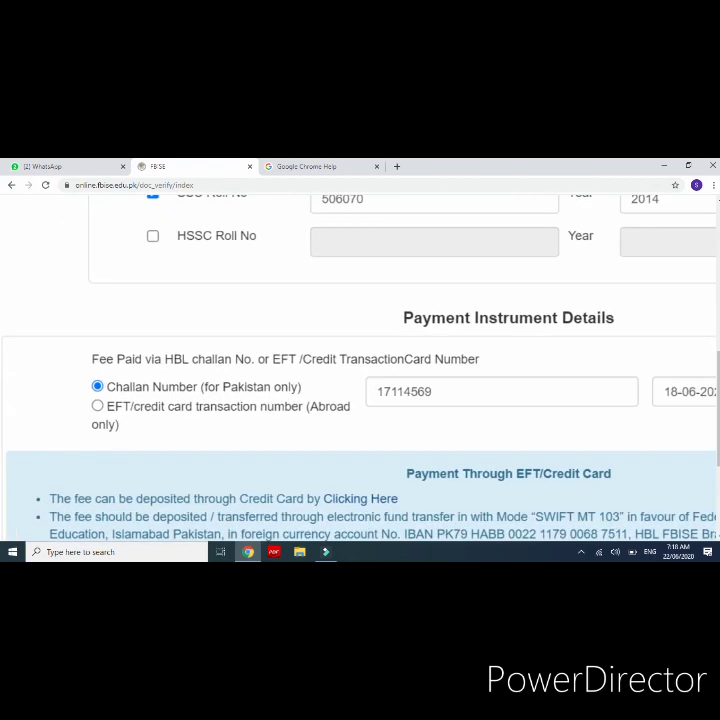
key(ctrl+plus)
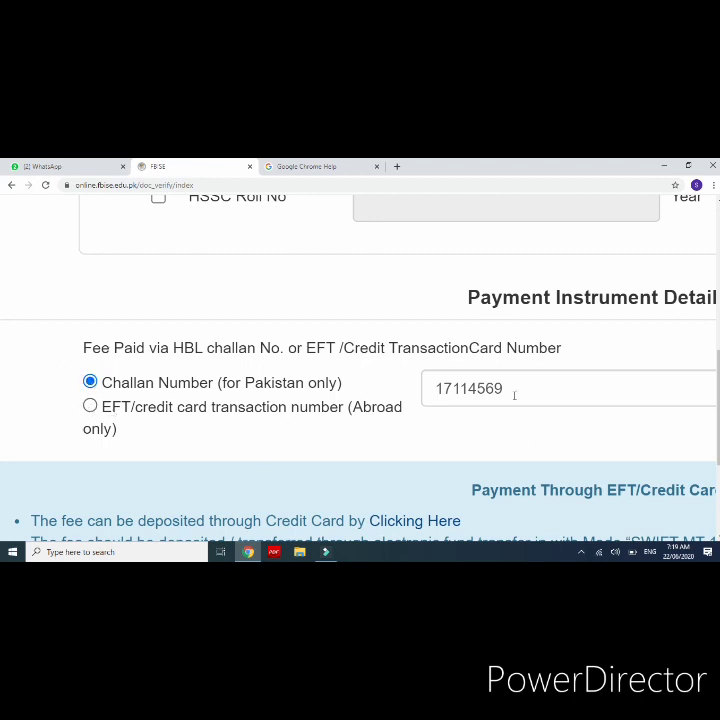
scroll(513, 395, right, 4)
key(ctrl+minus)
key(ctrl+minus)
key(ctrl+minus)
scroll(360, 370, down, 3)
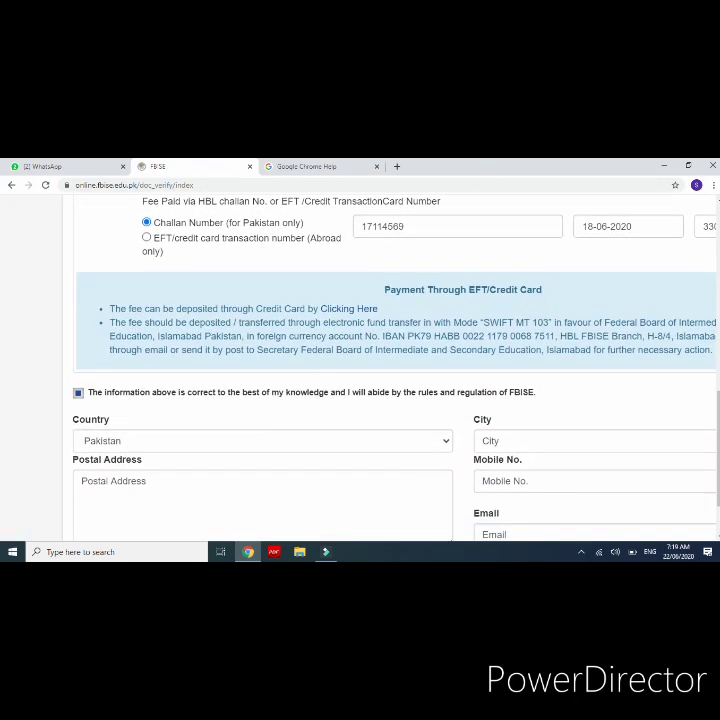
scroll(360, 370, down, 2)
scroll(360, 370, right, 1)
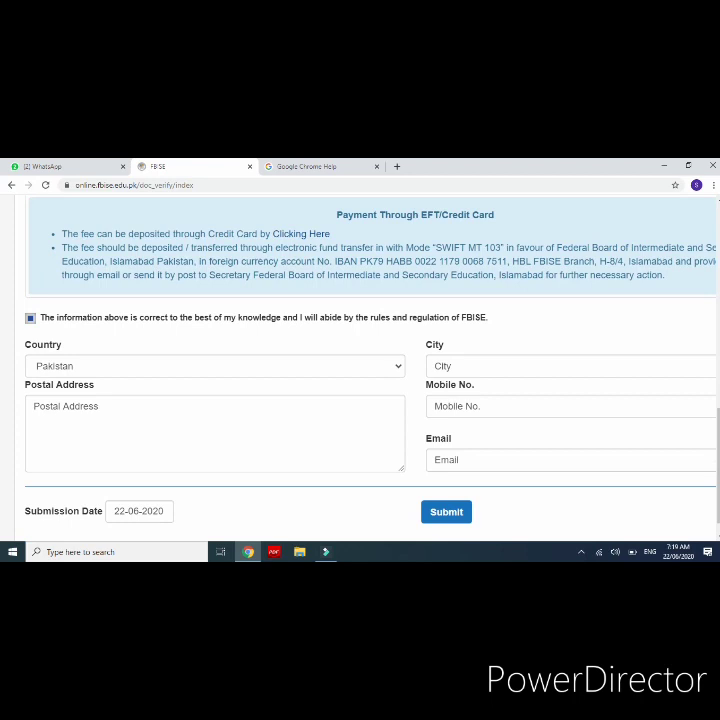
click(30, 319)
click(30, 320)
click(30, 319)
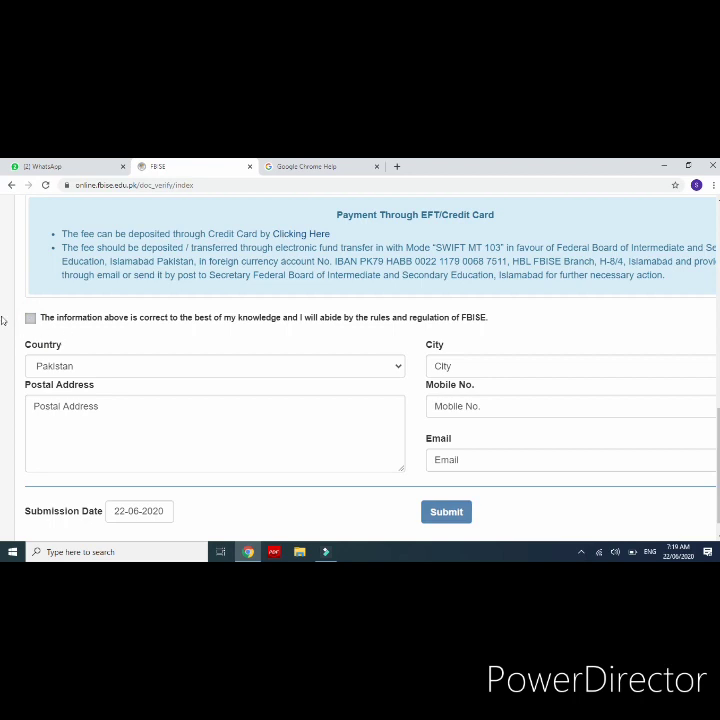
click(30, 318)
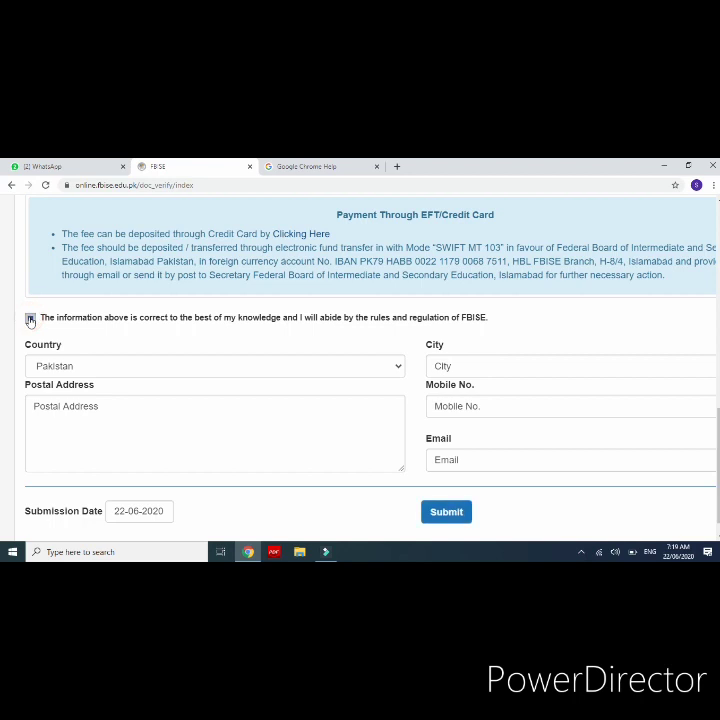
click(117, 366)
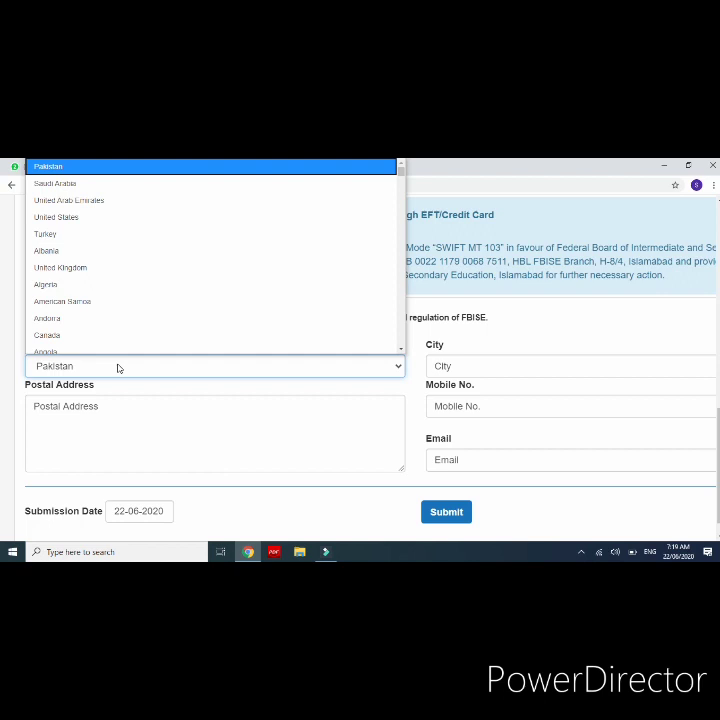
click(117, 367)
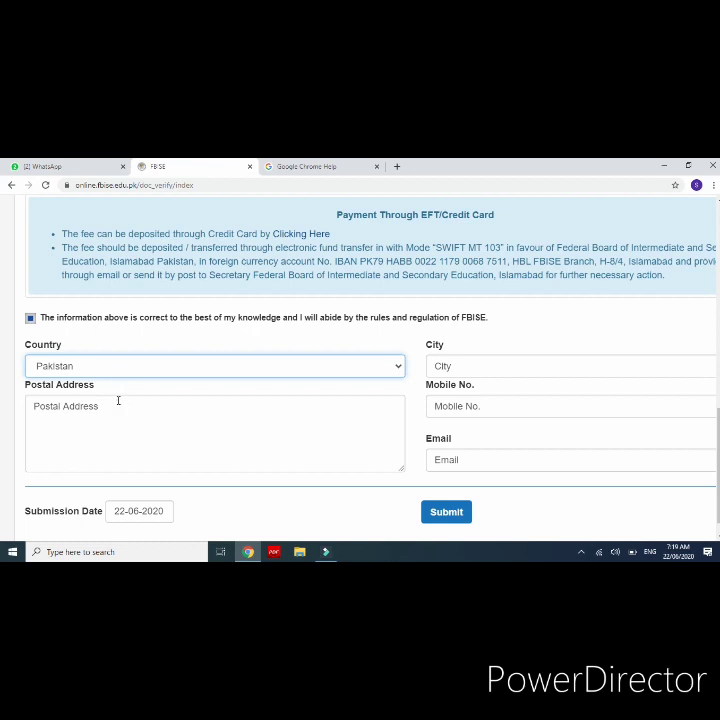
Step: Fill the Postal Address with the applicant's street address, then their phone number on a new line
click(118, 400)
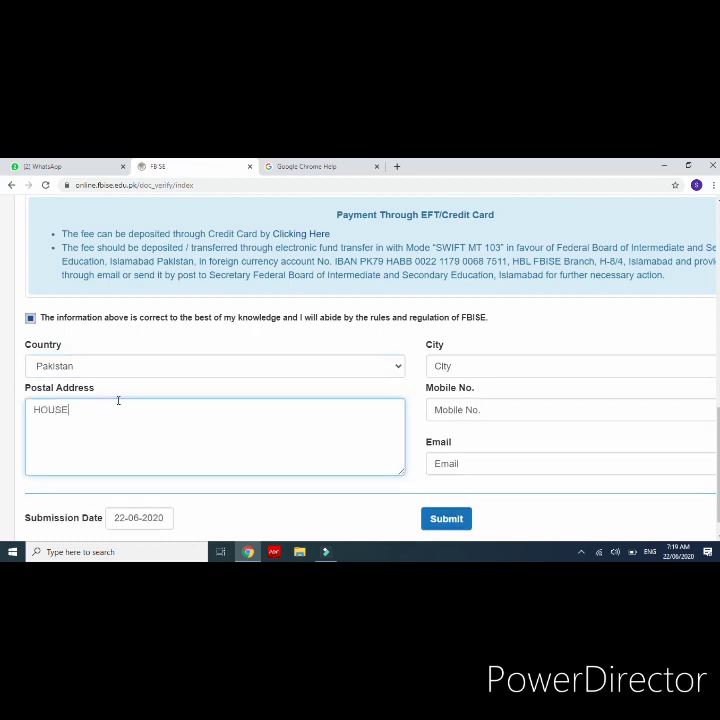
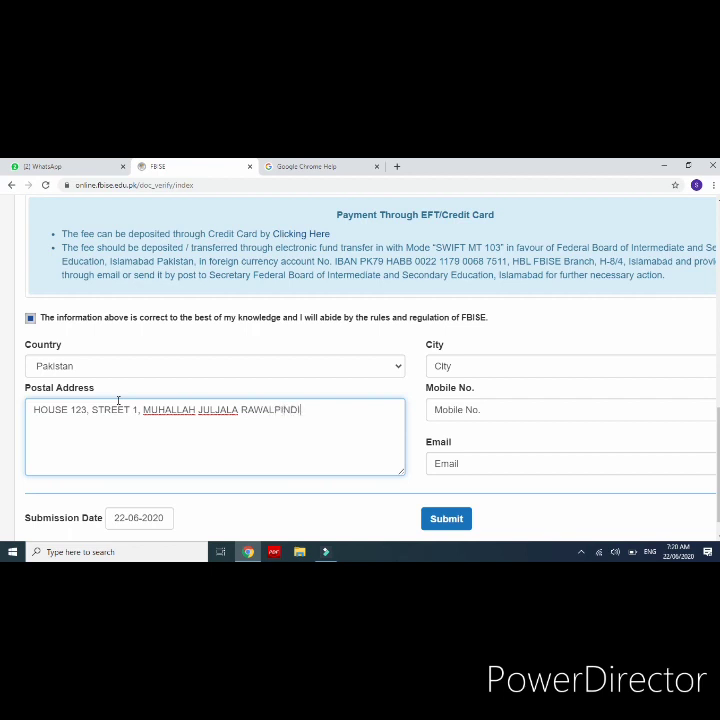
key(Return)
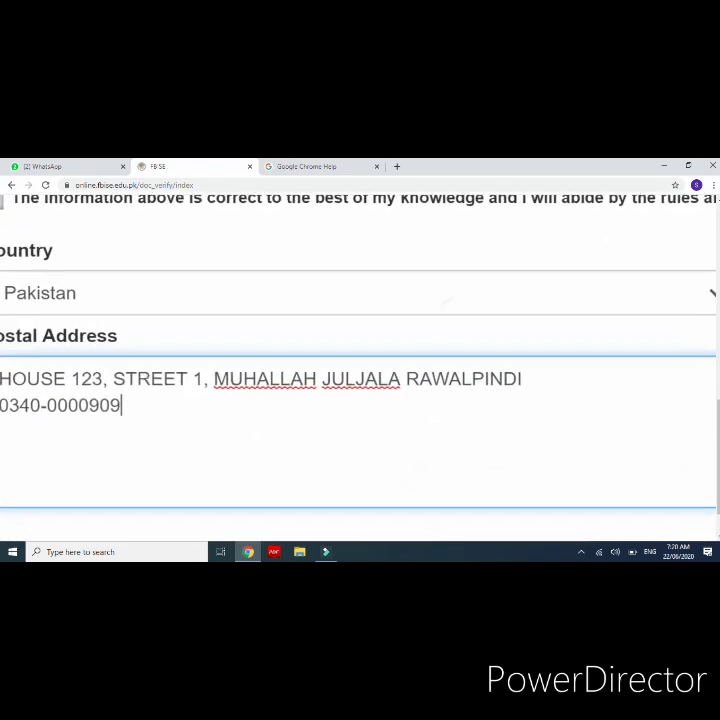
scroll(360, 350, left, 2)
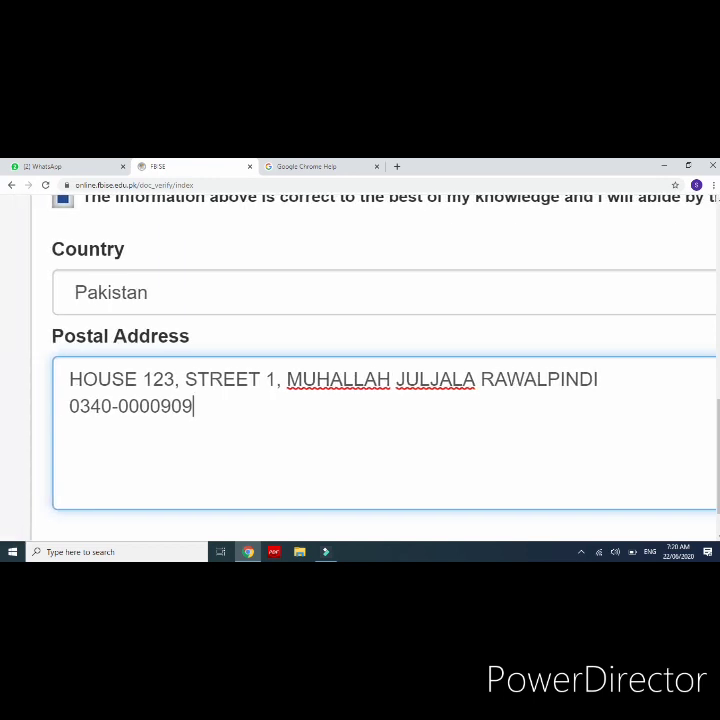
key(ctrl+minus)
key(ctrl+minus)
key(ctrl+minus)
key(ctrl+minus)
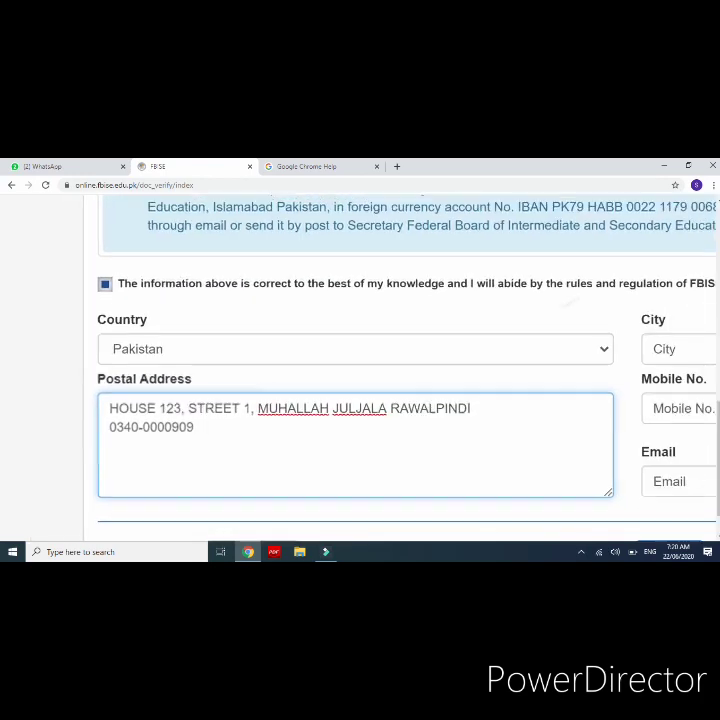
scroll(360, 360, right, 4)
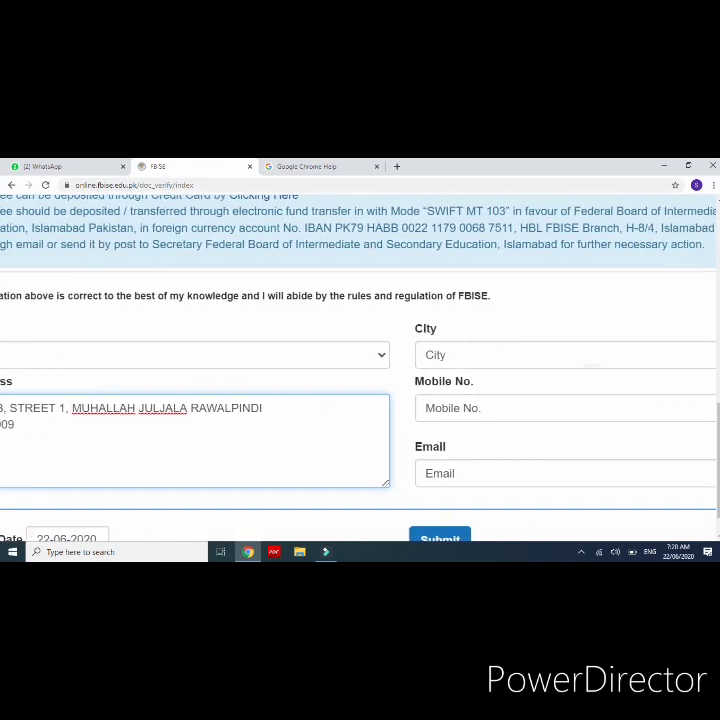
key(ctrl+minus)
key(ctrl+minus)
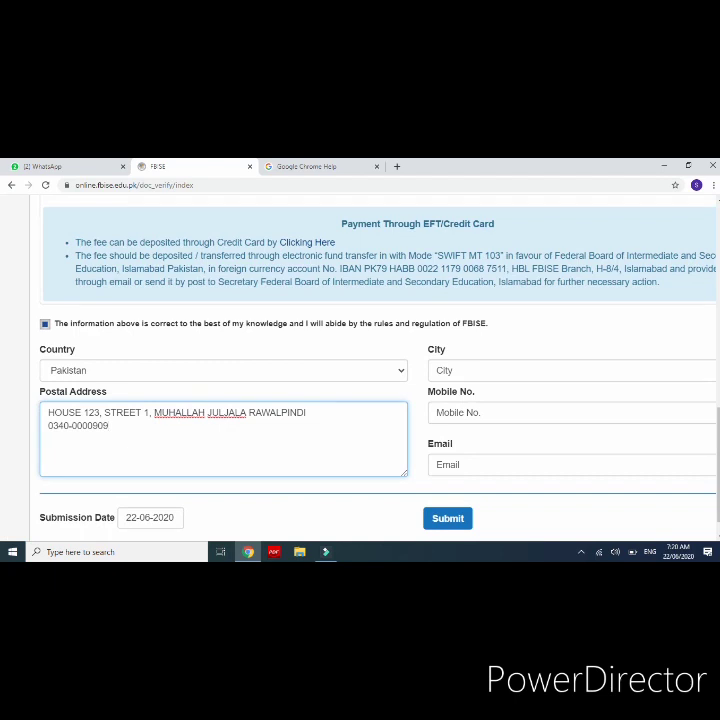
Step: Set City to RAWALPINDI and enter the applicant's mobile number
key(Tab)
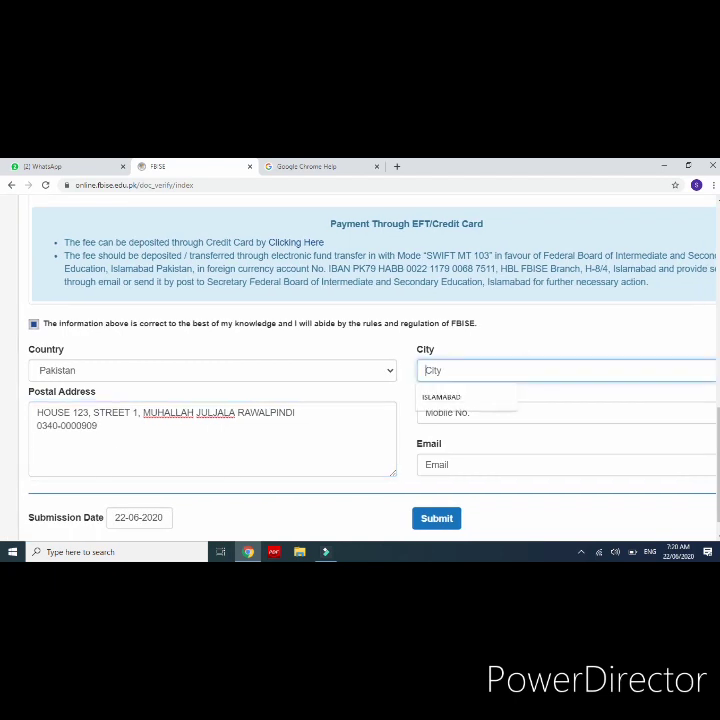
text(RAWALPI)
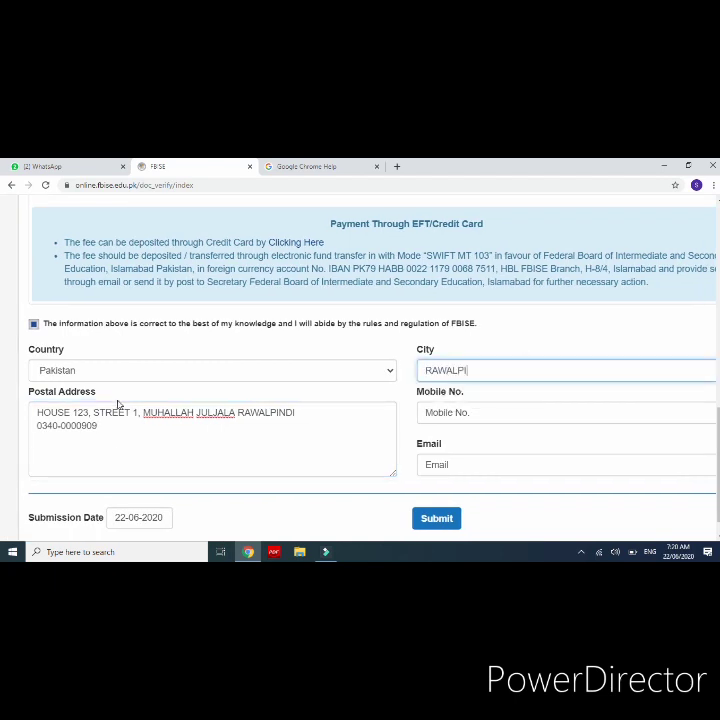
text(NDI)
click(498, 411)
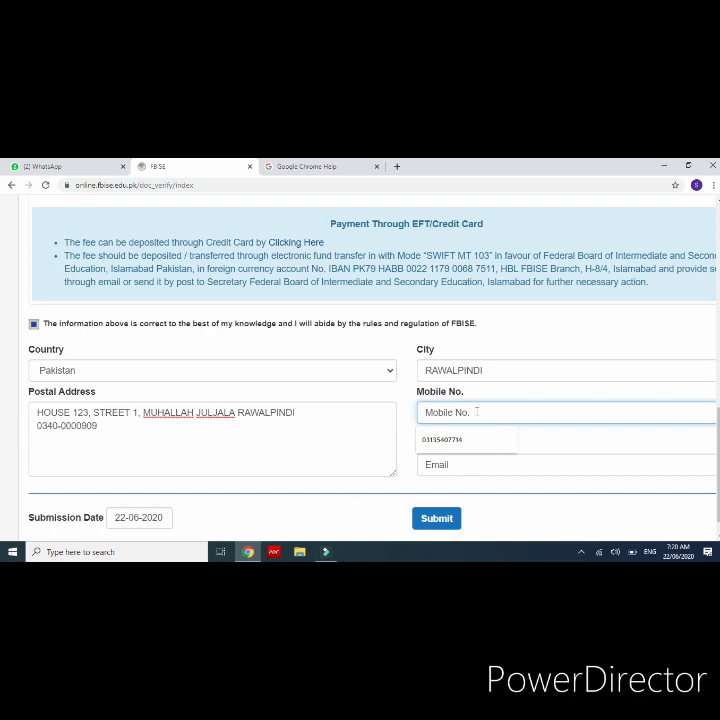
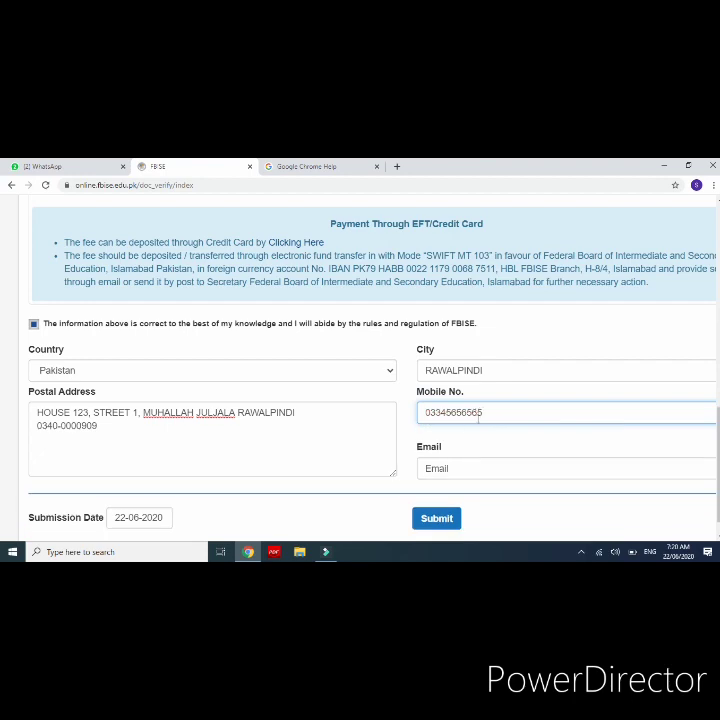
Step: Fill in the applicant's e-mail address in the Email field
scroll(540, 420, down, 5)
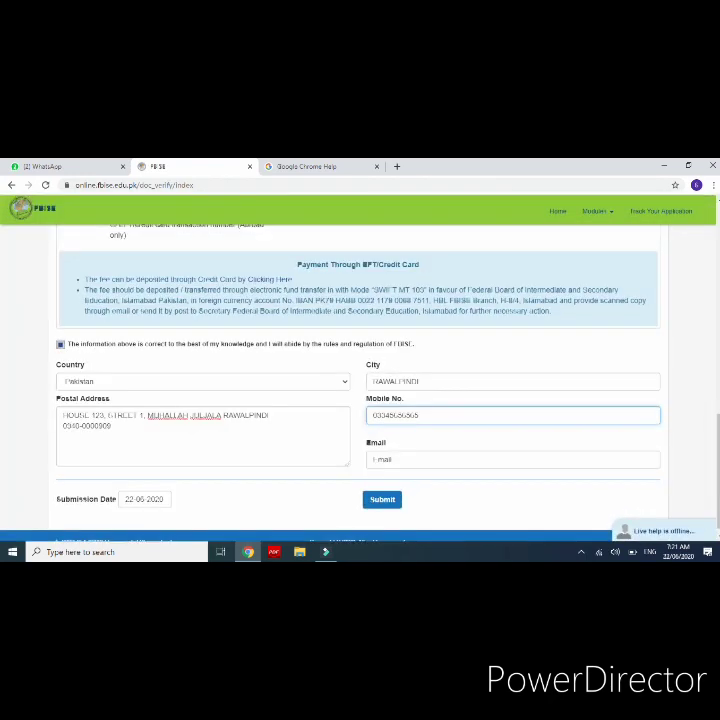
scroll(450, 430, up, 5)
click(415, 470)
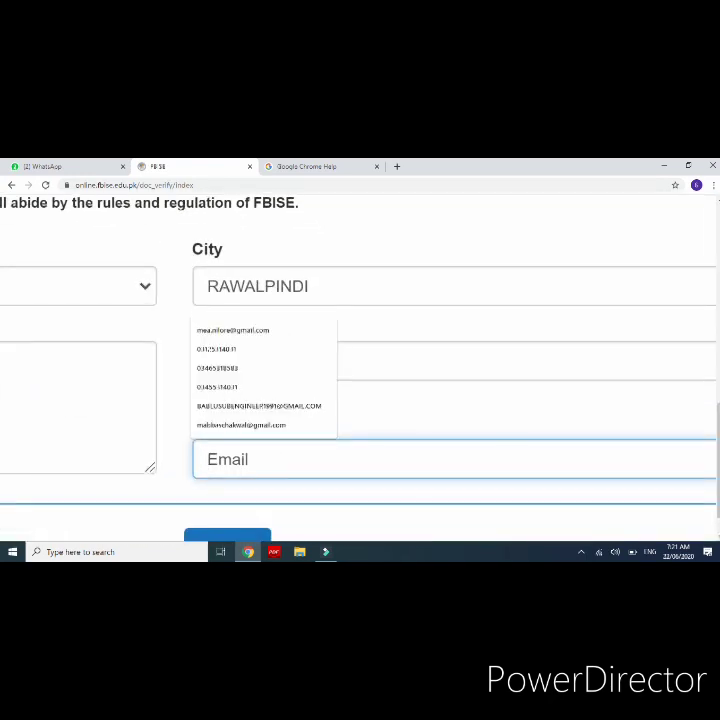
scroll(477, 421, down, 2)
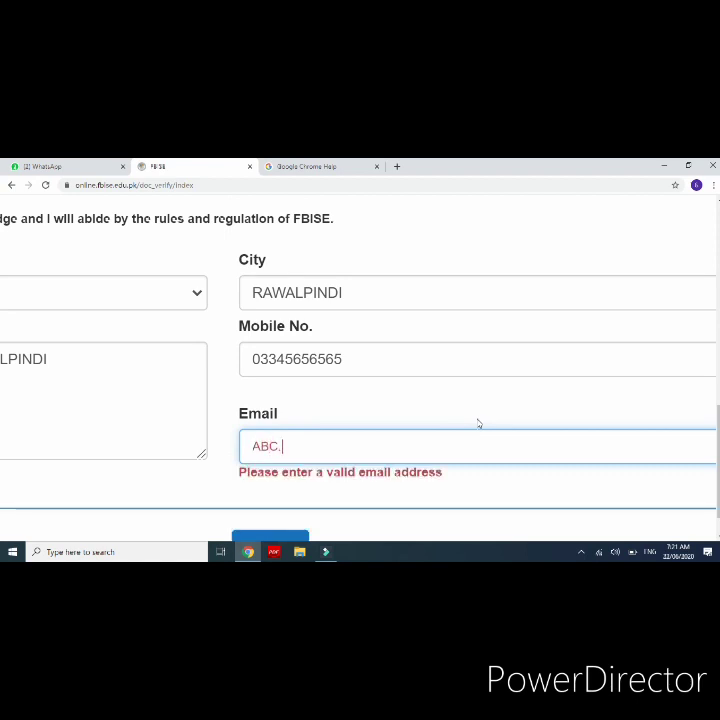
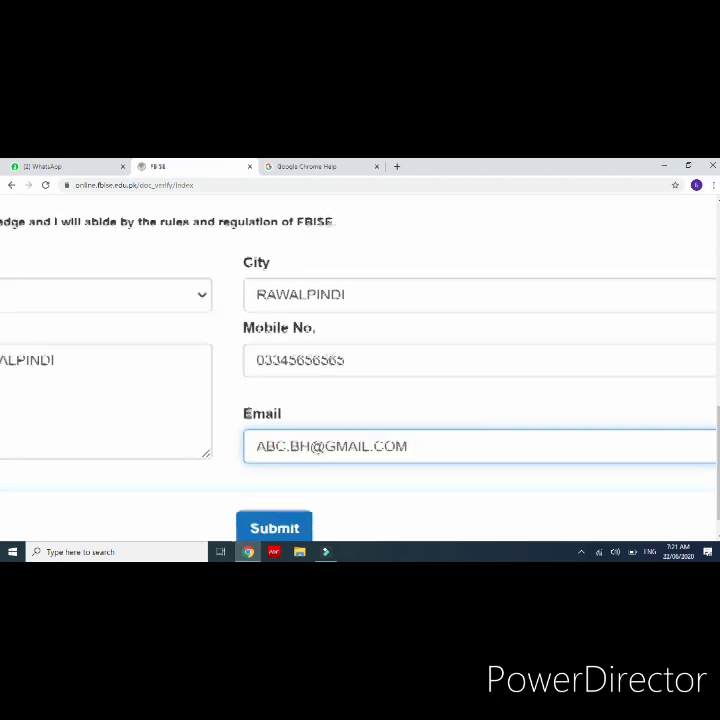
key(ctrl+minus)
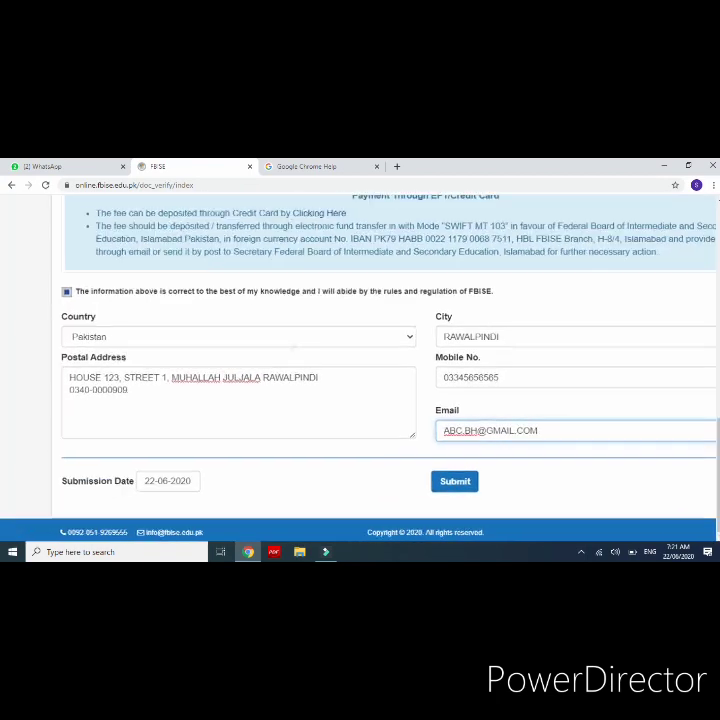
key(ctrl+plus)
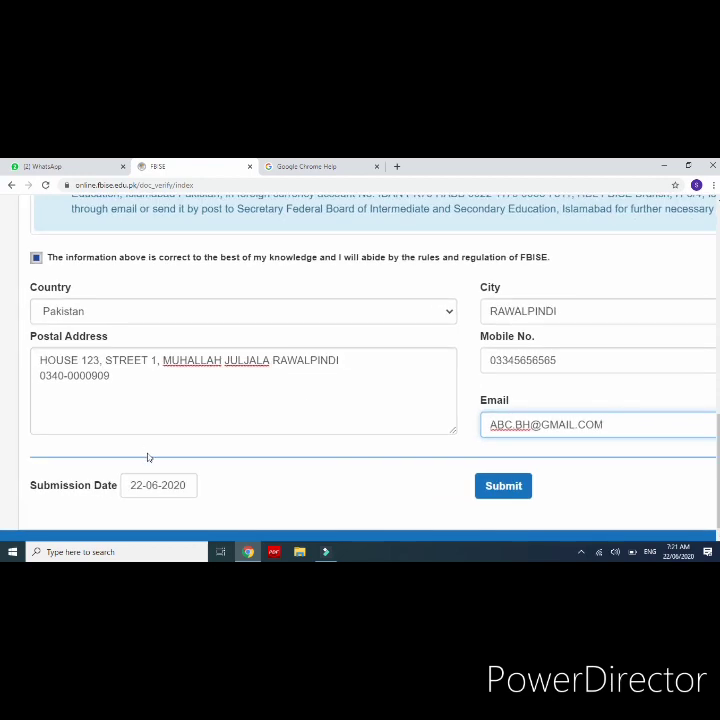
click(155, 485)
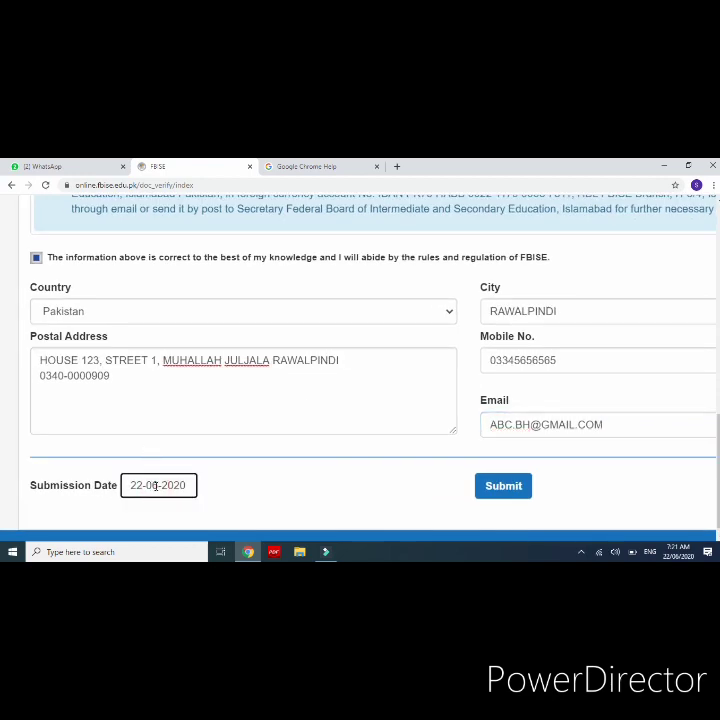
middle_click(313, 490)
key(ctrl+plus)
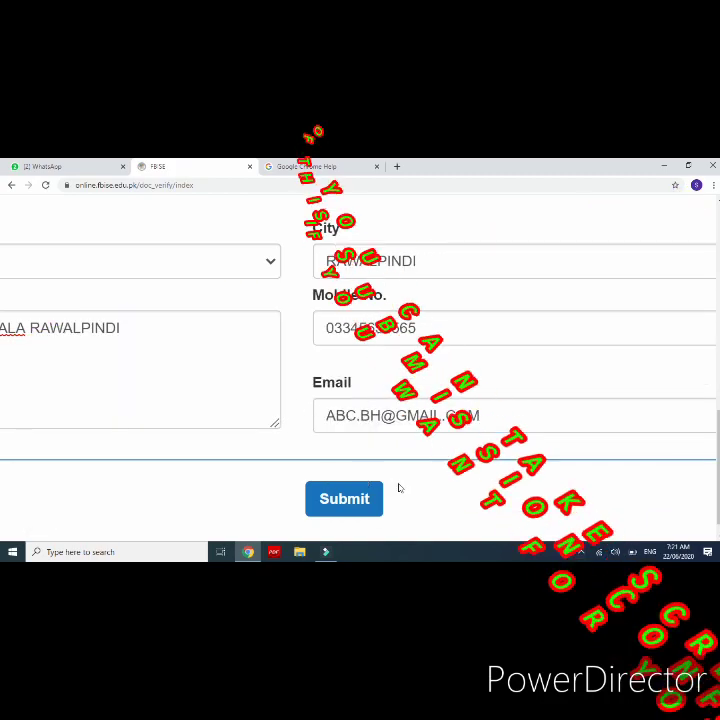
scroll(425, 489, down, 5)
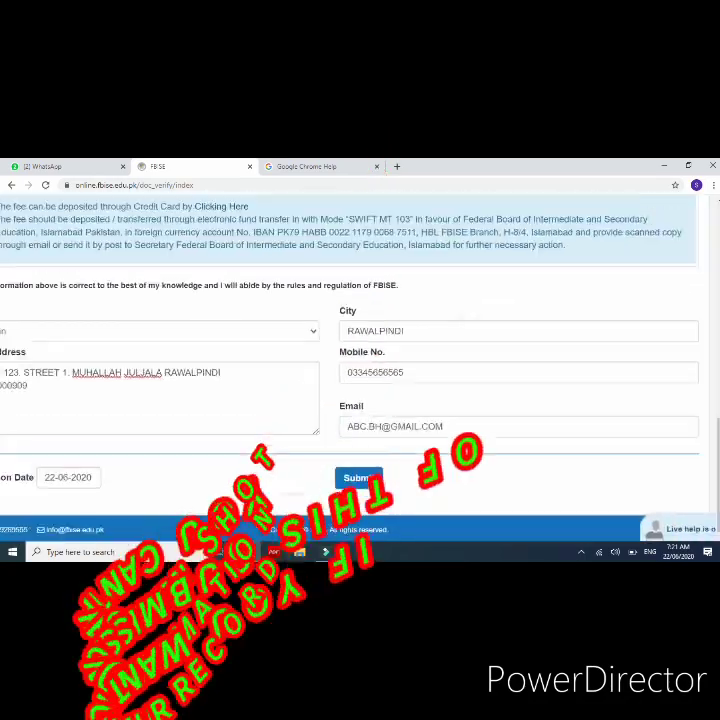
scroll(425, 489, up, 1)
scroll(360, 400, up, 10)
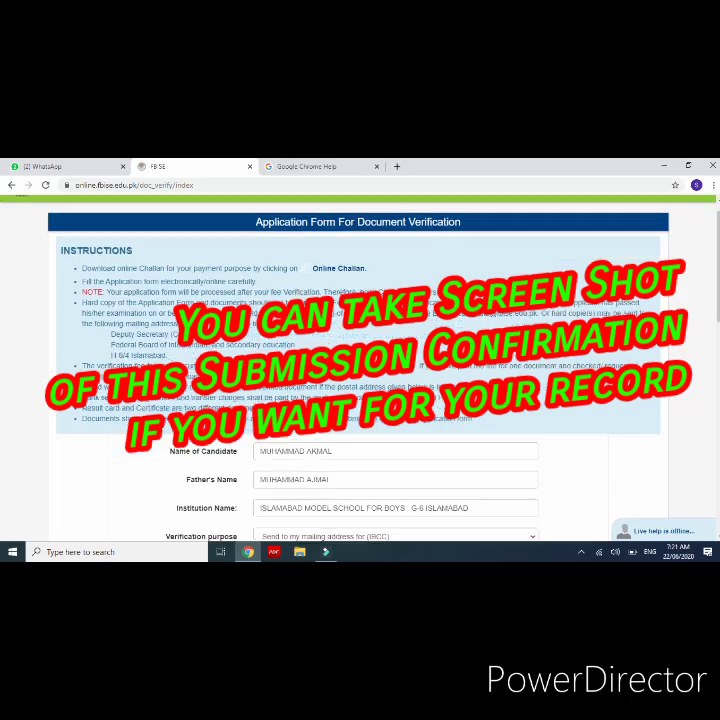
scroll(360, 400, down, 10)
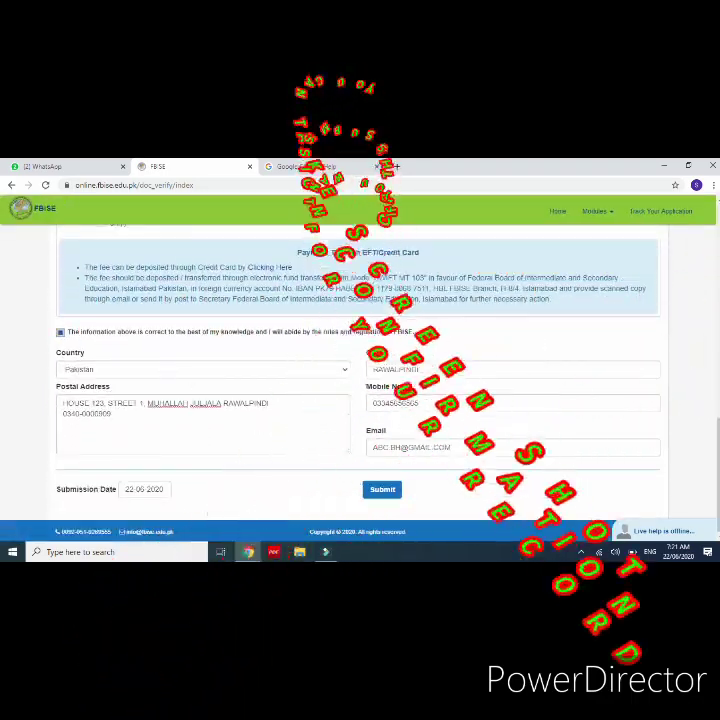
scroll(170, 371, up, 10)
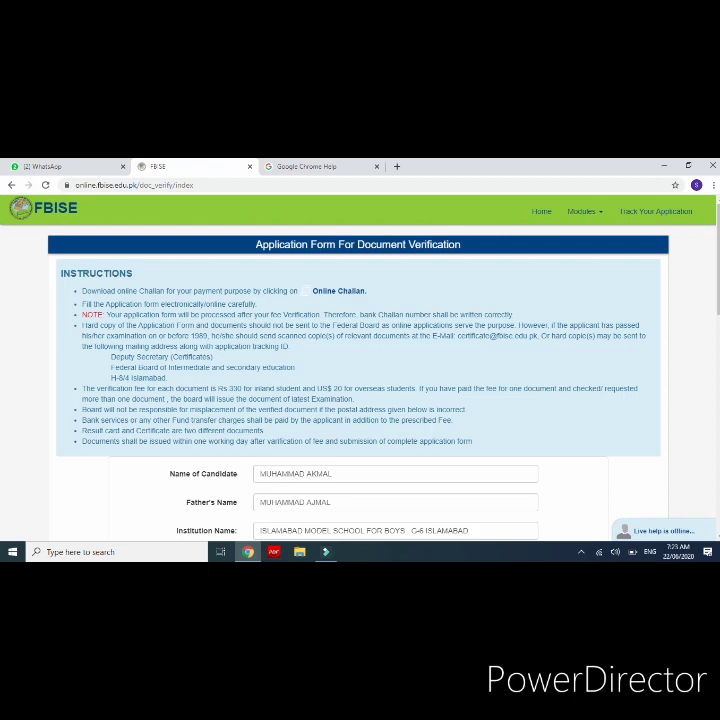
Step: Reveal the hidden tray icons in the Windows taskbar, leaving the form open
scroll(360, 380, down, 15)
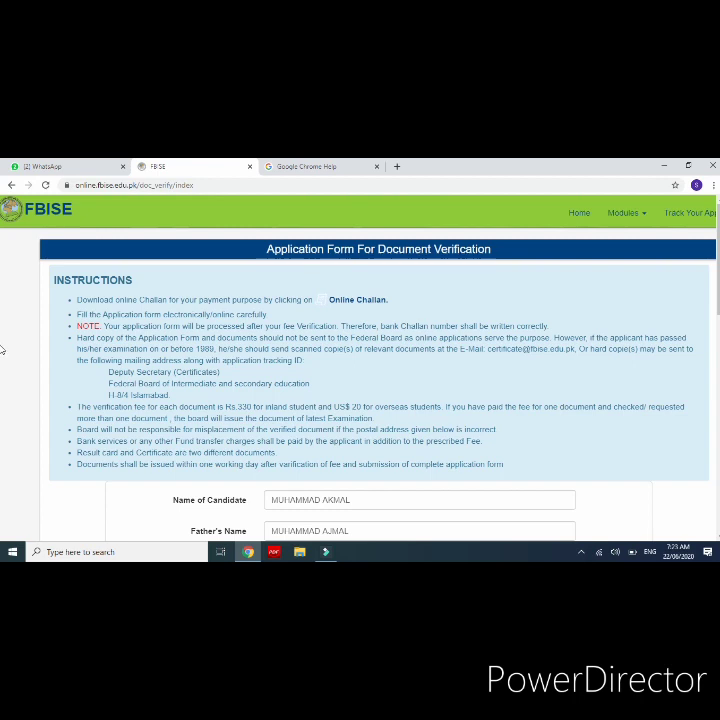
click(583, 553)
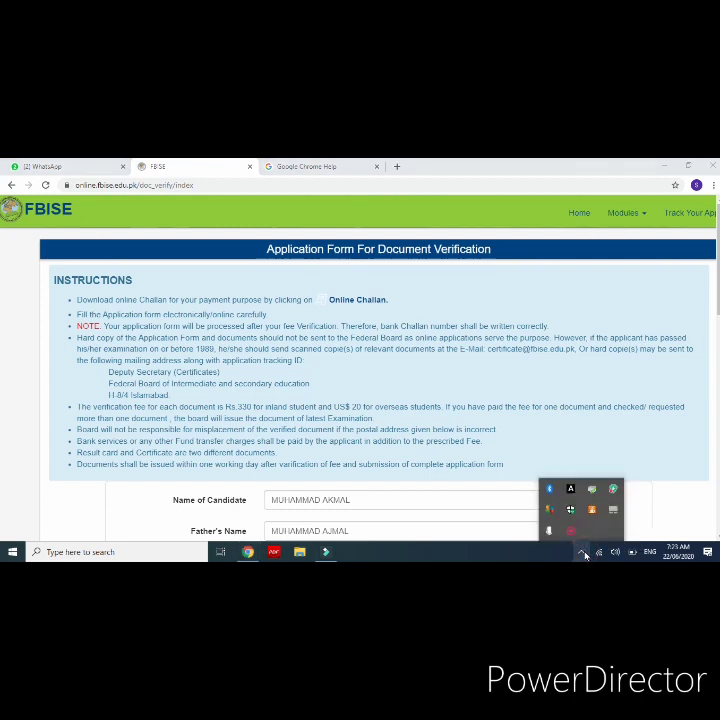